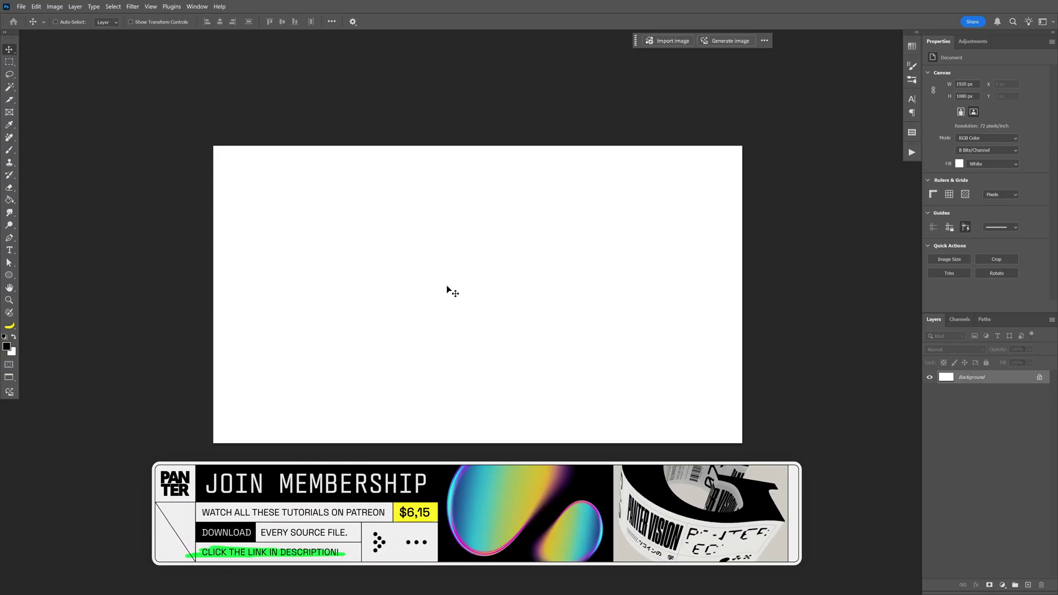
Step: Invert the white background to black and paste the PANTER lettering as a smart object centred on the canvas
{"action": "key", "text": "ctrl+alt+i"}
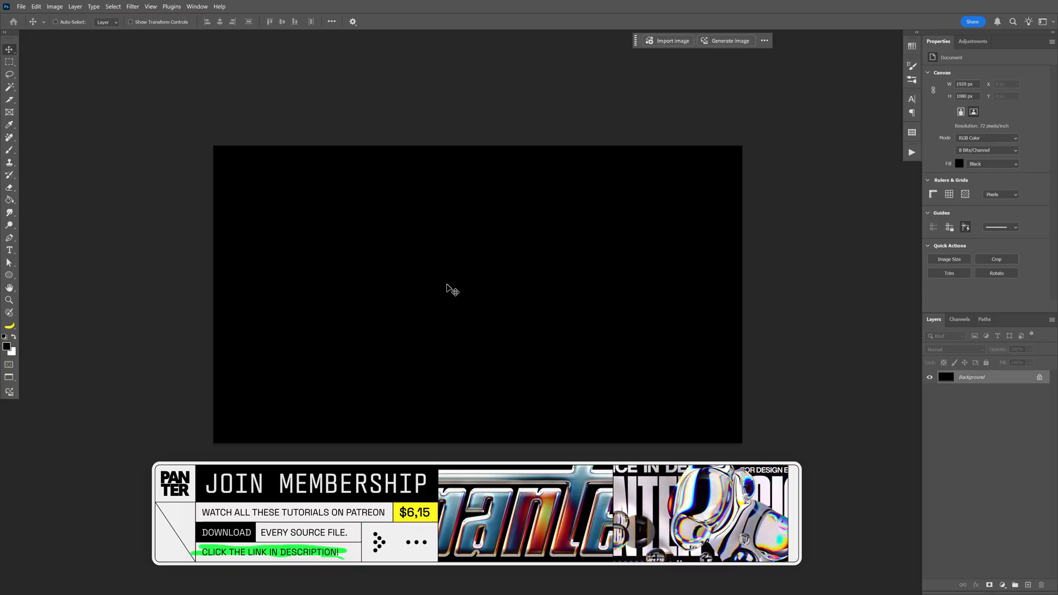
{"action": "key", "text": "ctrl+v"}
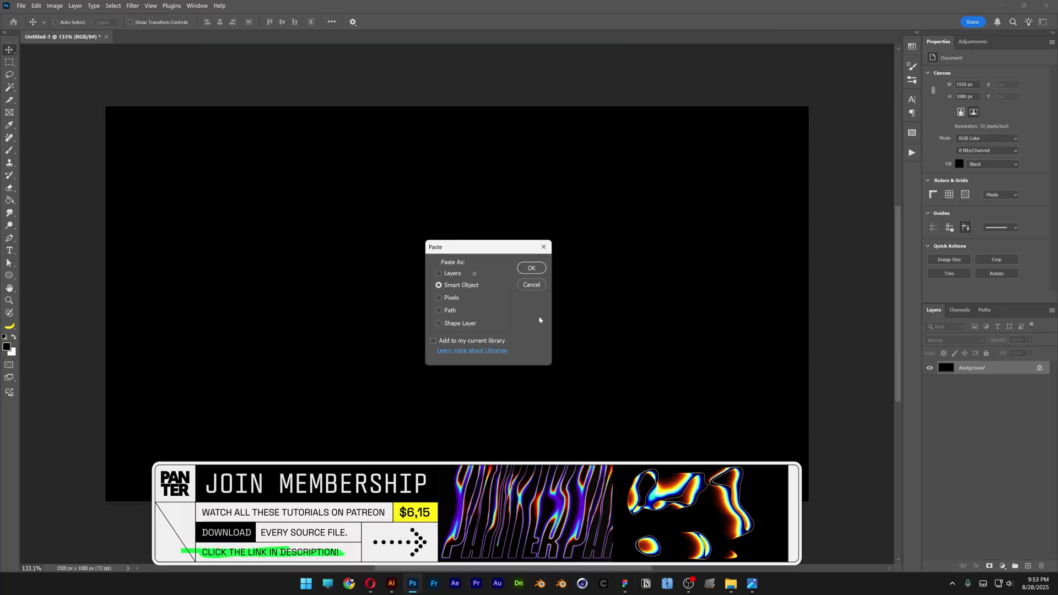
{"action": "left_click", "coordinate": [531, 267]}
{"action": "left_click_drag", "start_coordinate": [467, 304], "coordinate": [716, 309]}
{"action": "key", "text": "Return"}
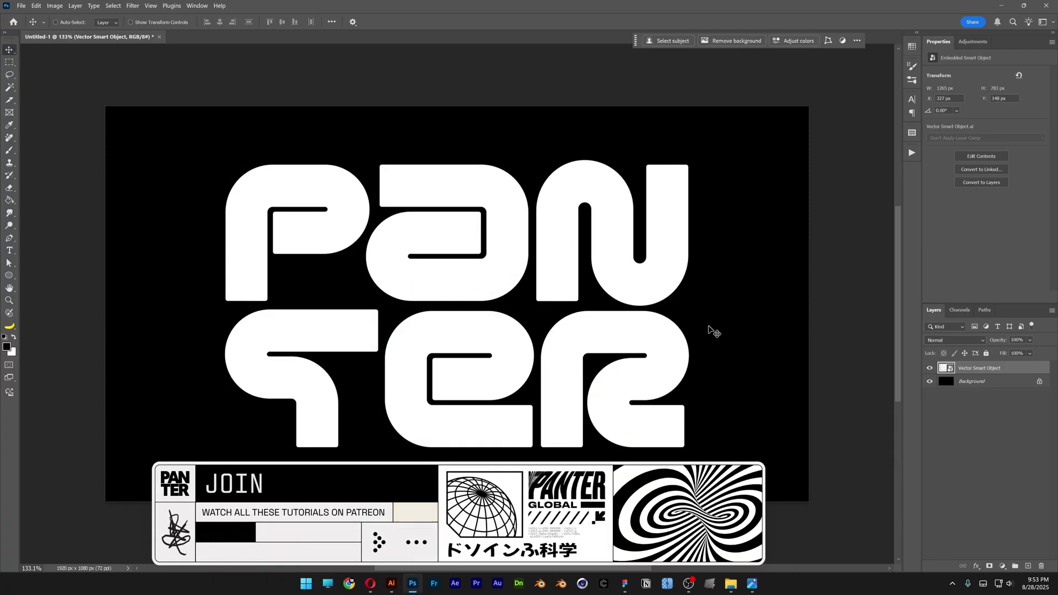
Step: Convert the pasted vector layer to a smart object and rename it TXT
{"action": "right_click", "coordinate": [1010, 369]}
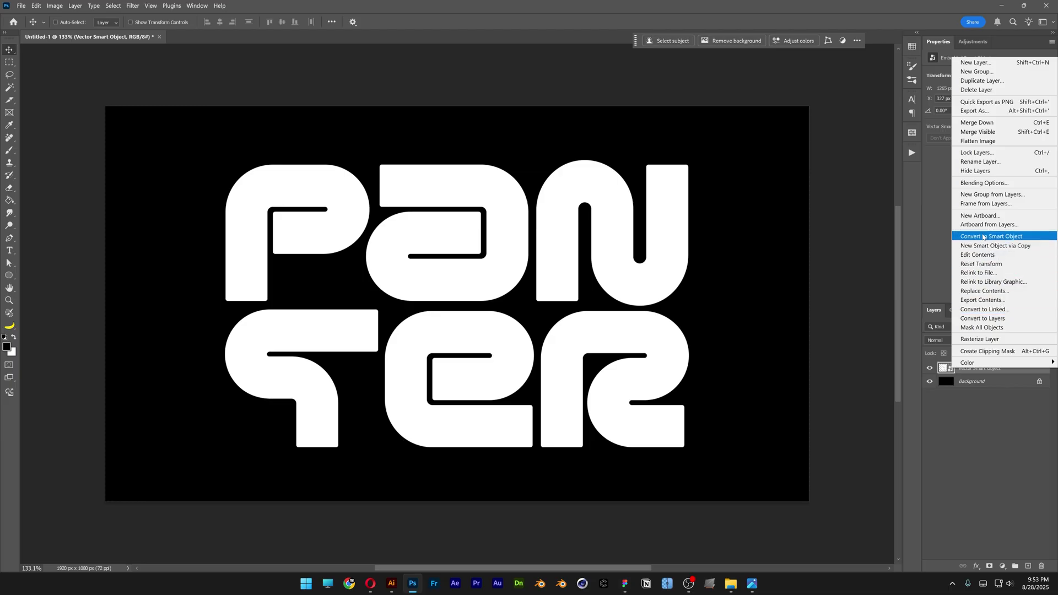
{"action": "left_click", "coordinate": [1029, 241]}
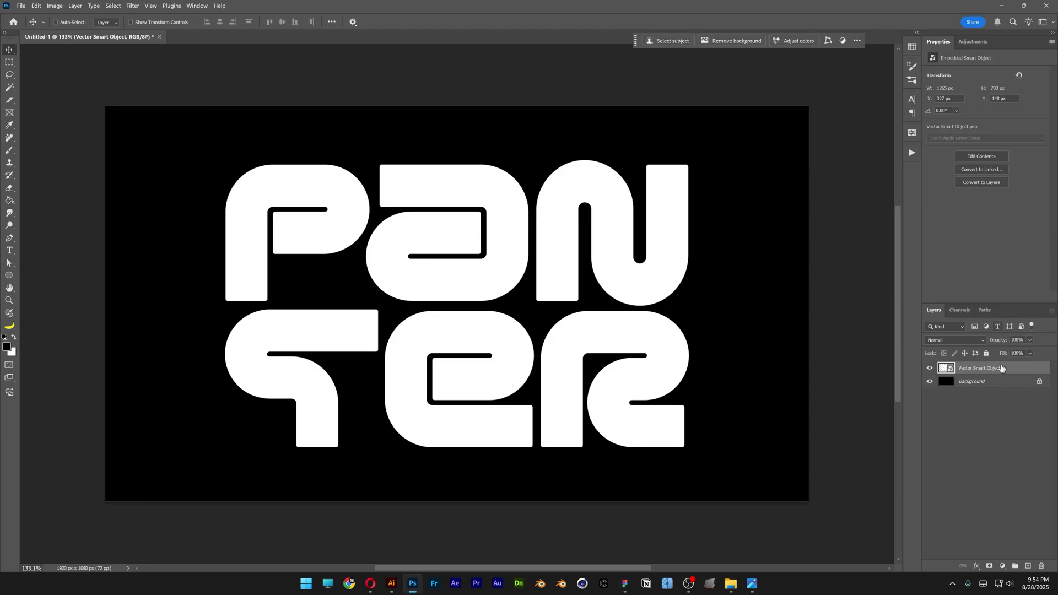
{"action": "double_click", "coordinate": [995, 368]}
{"action": "type", "text": "TXT"}
{"action": "key", "text": "Return"}
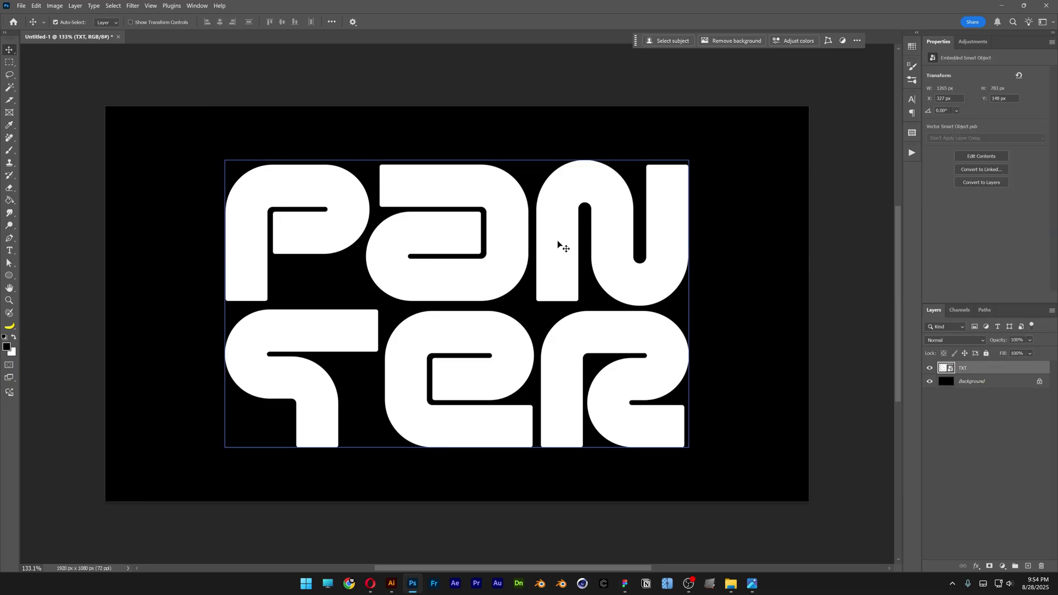
Step: Transform the TXT lettering by distorting, skewing and rotating it into a tilted isometric-style perspective in the canvas's upper half
{"action": "key", "text": "ctrl+t"}
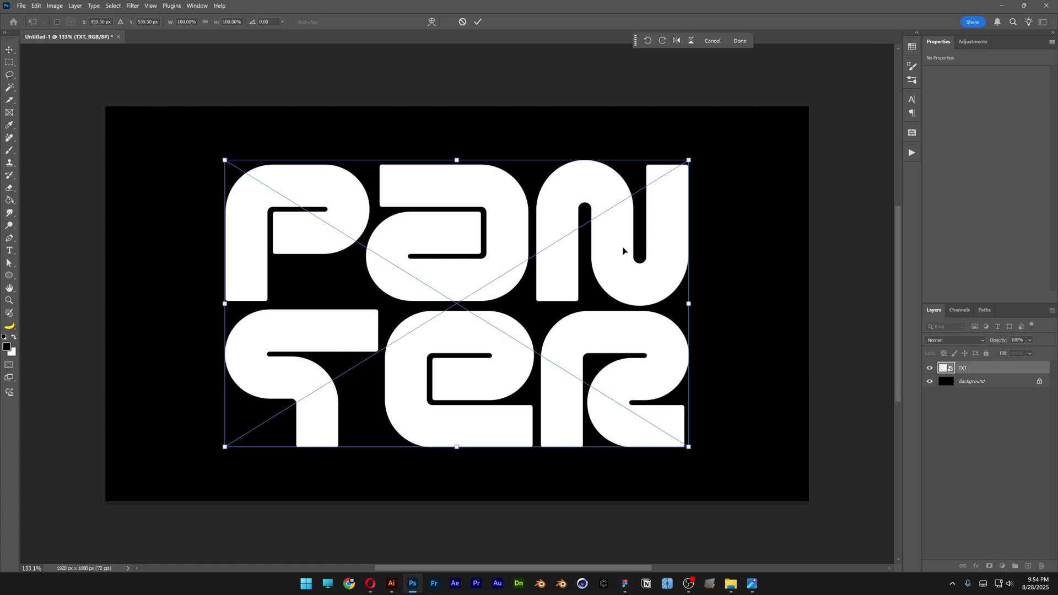
{"action": "left_click_drag", "start_coordinate": [688, 160], "coordinate": [623, 200]}
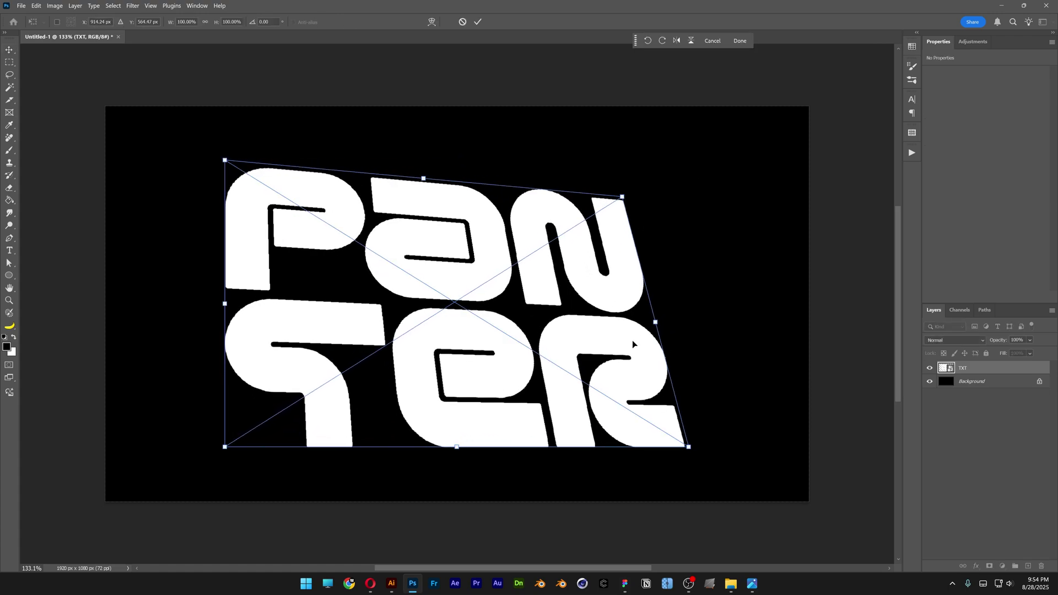
{"action": "left_click_drag", "start_coordinate": [423, 179], "coordinate": [398, 211]}
{"action": "left_click_drag", "start_coordinate": [703, 457], "coordinate": [729, 385]}
{"action": "left_click_drag", "start_coordinate": [551, 308], "coordinate": [580, 278]}
{"action": "left_click_drag", "start_coordinate": [596, 158], "coordinate": [566, 189]}
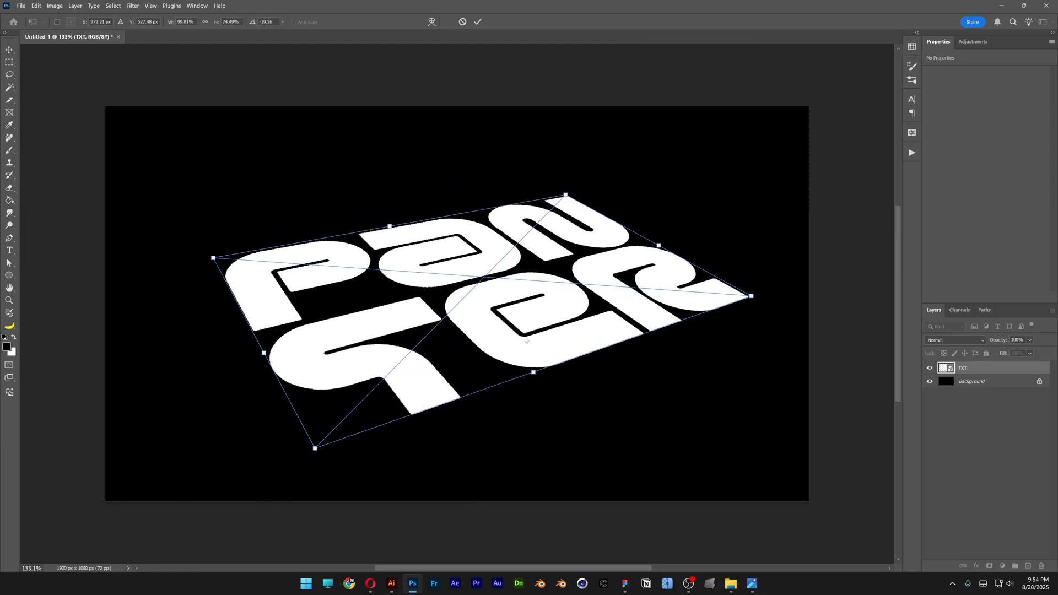
{"action": "left_click_drag", "start_coordinate": [526, 339], "coordinate": [514, 290]}
{"action": "key", "text": "Return"}
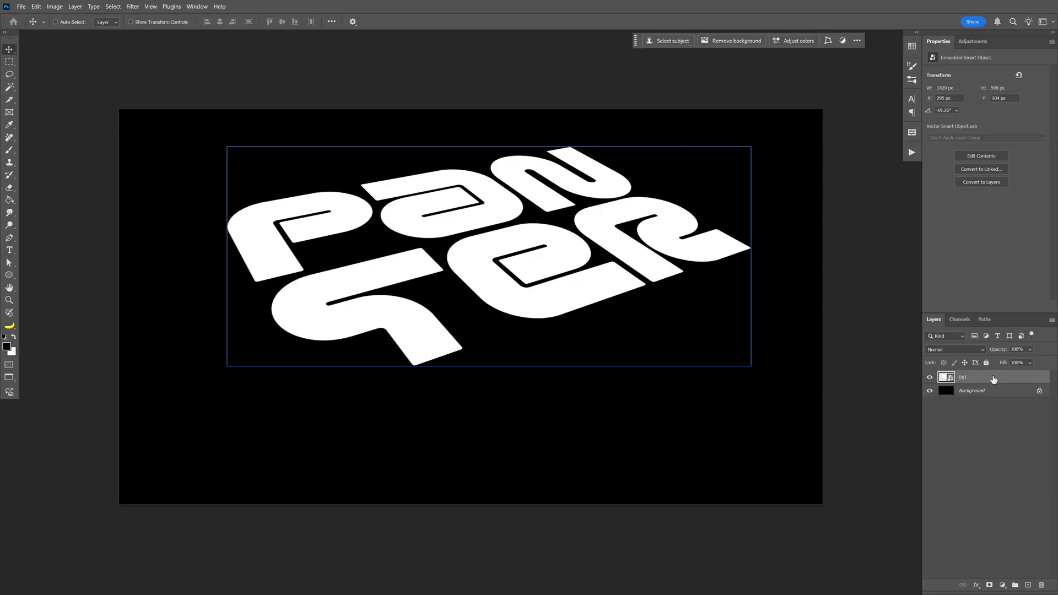
Step: Set the TXT layer's fill opacity to 60% and add a white 4 px stroke positioned inside
{"action": "double_click", "coordinate": [997, 379]}
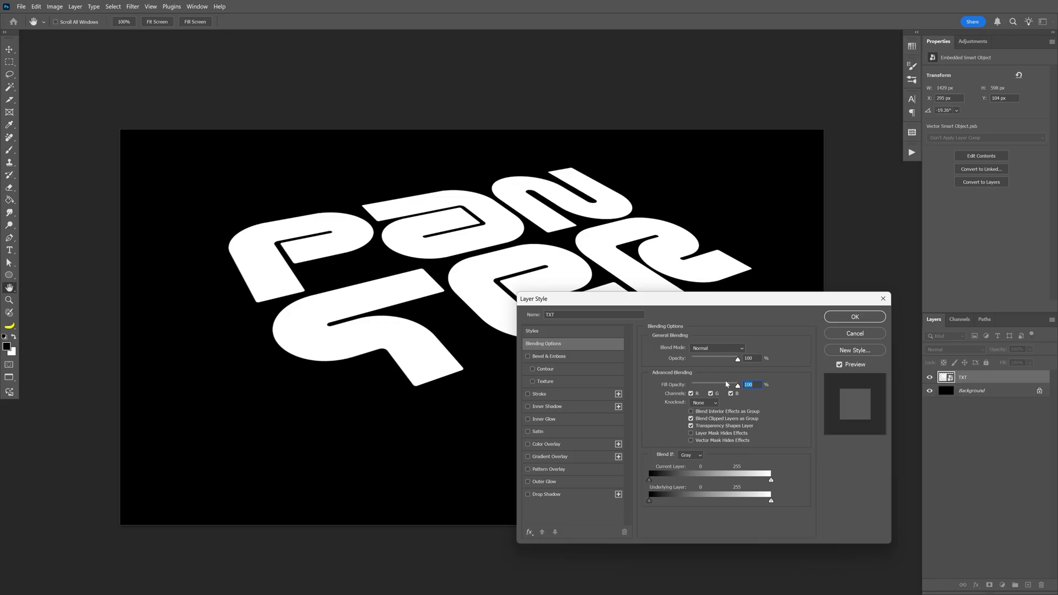
{"action": "type", "text": "60"}
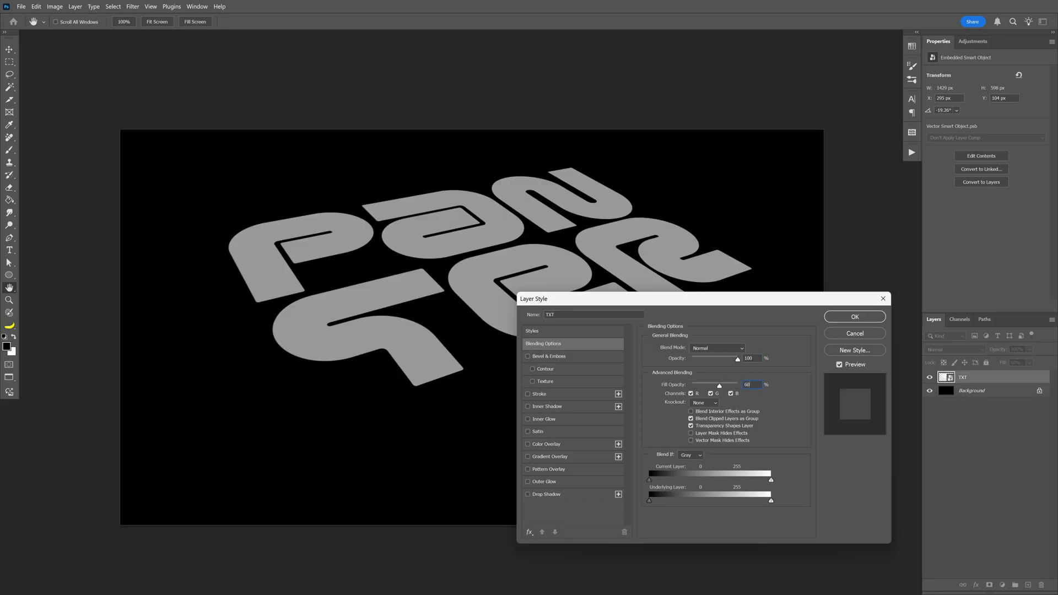
{"action": "left_click", "coordinate": [543, 395]}
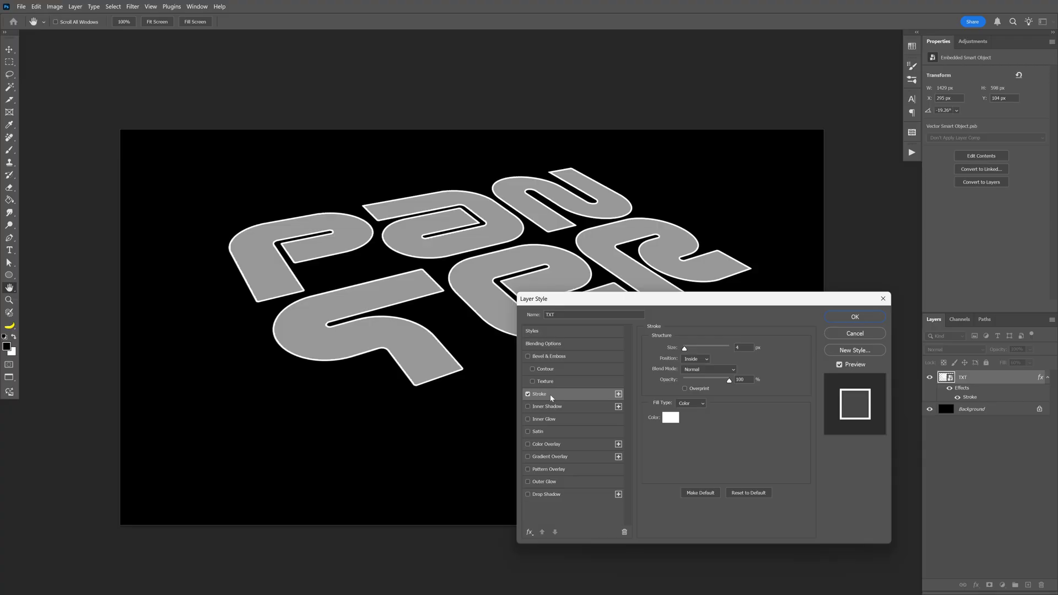
{"action": "left_click", "coordinate": [664, 418]}
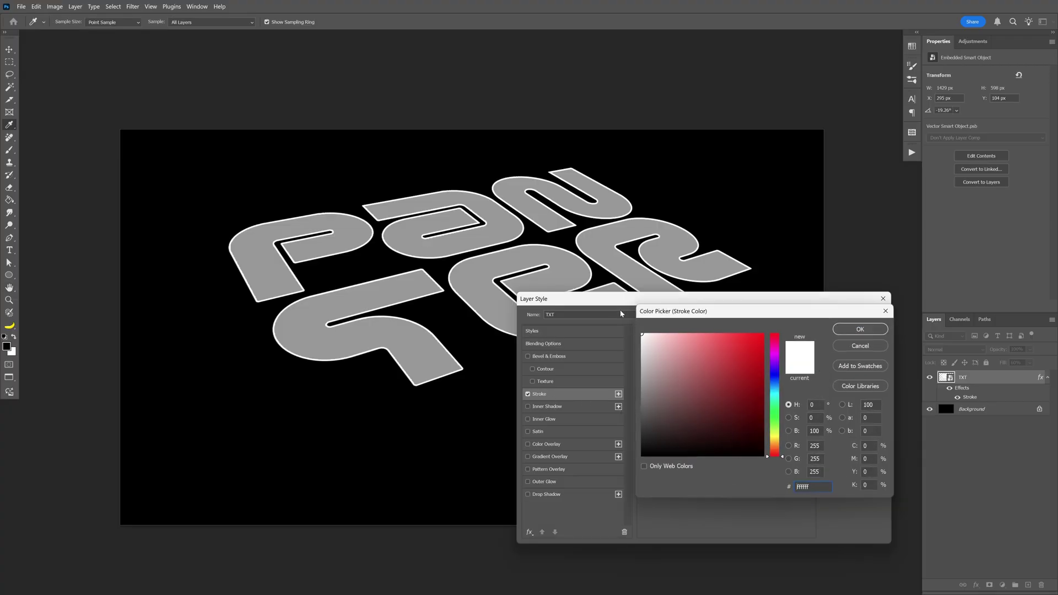
{"action": "left_click", "coordinate": [860, 330]}
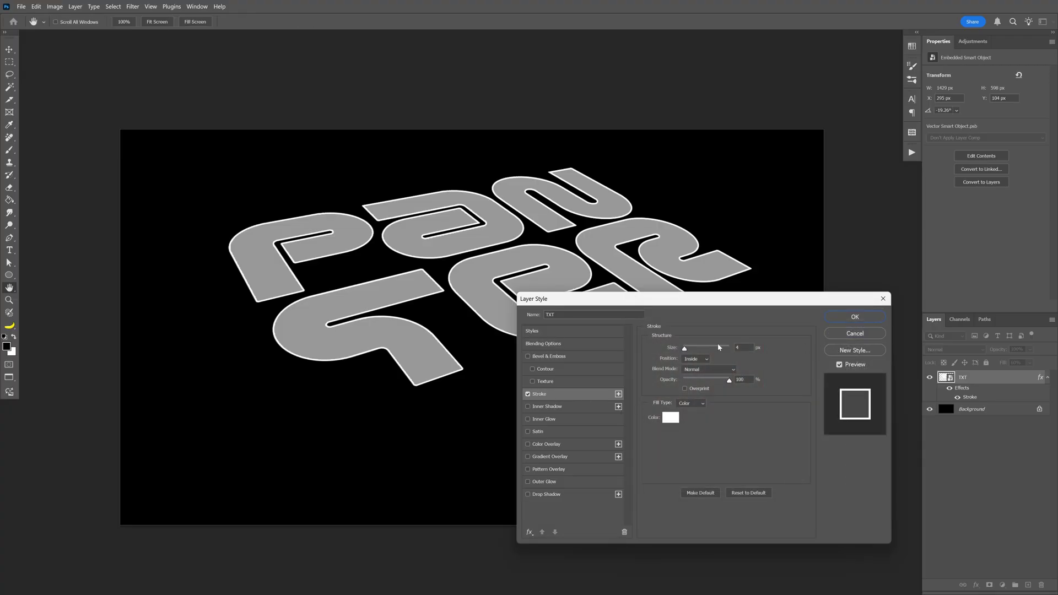
{"action": "left_click", "coordinate": [736, 348]}
{"action": "left_click", "coordinate": [700, 361]}
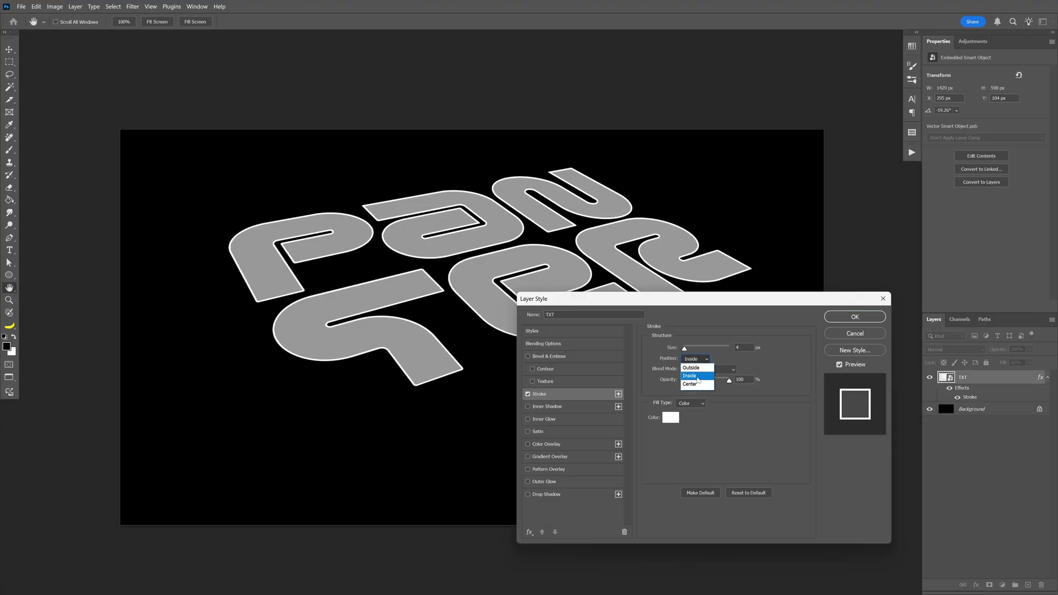
{"action": "left_click", "coordinate": [697, 377]}
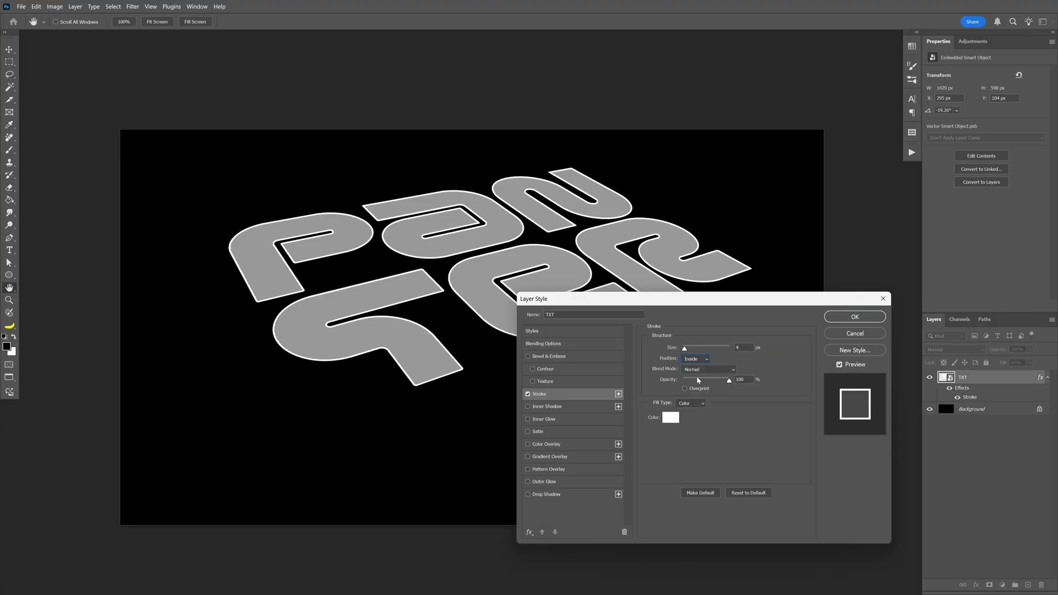
{"action": "left_click", "coordinate": [852, 317]}
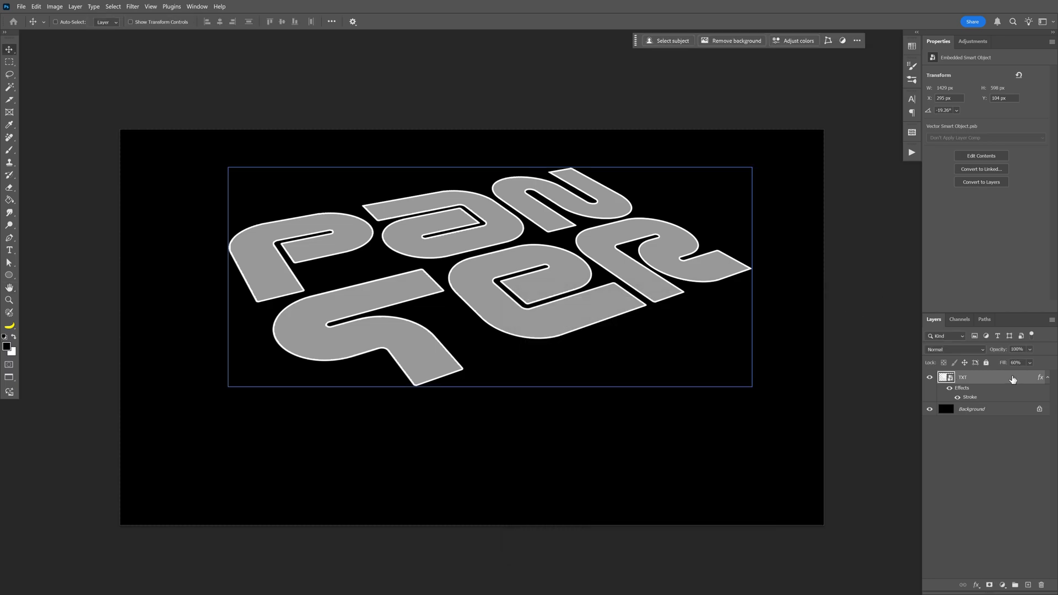
Step: Duplicate the TXT layer, place the copy beneath the original in the layer stack and move it about 230 px straight down
{"action": "left_click", "coordinate": [1047, 378]}
{"action": "key", "text": "ctrl"}
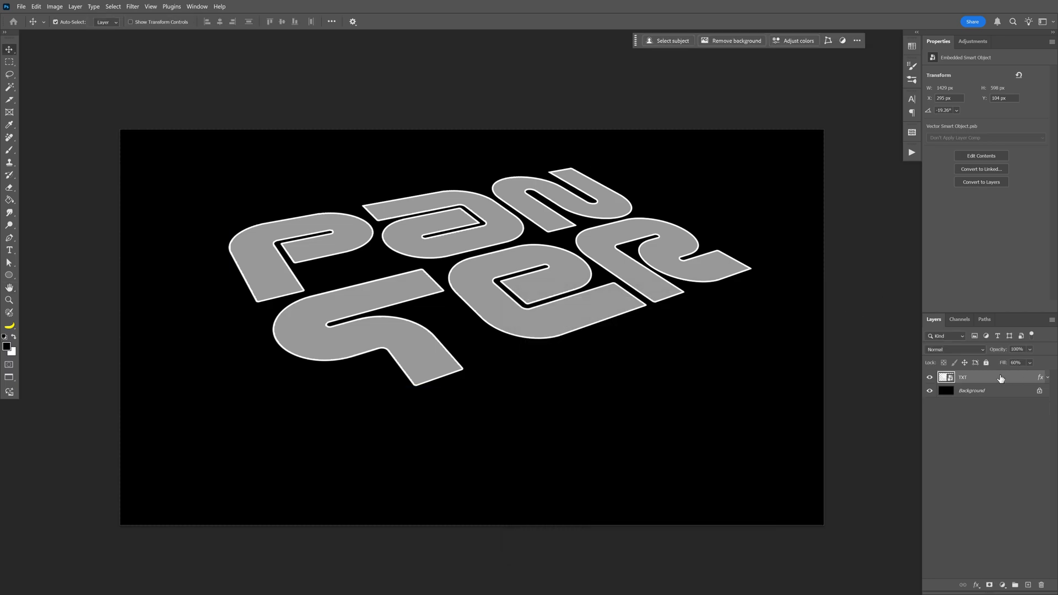
{"action": "key", "text": "ctrl+j"}
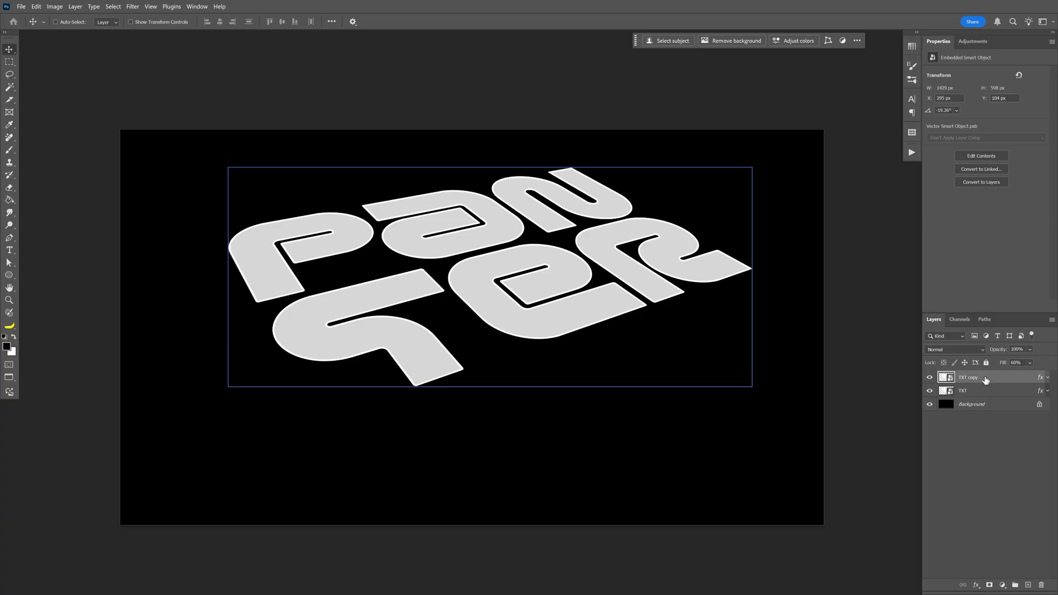
{"action": "left_click_drag", "start_coordinate": [985, 380], "coordinate": [989, 394]}
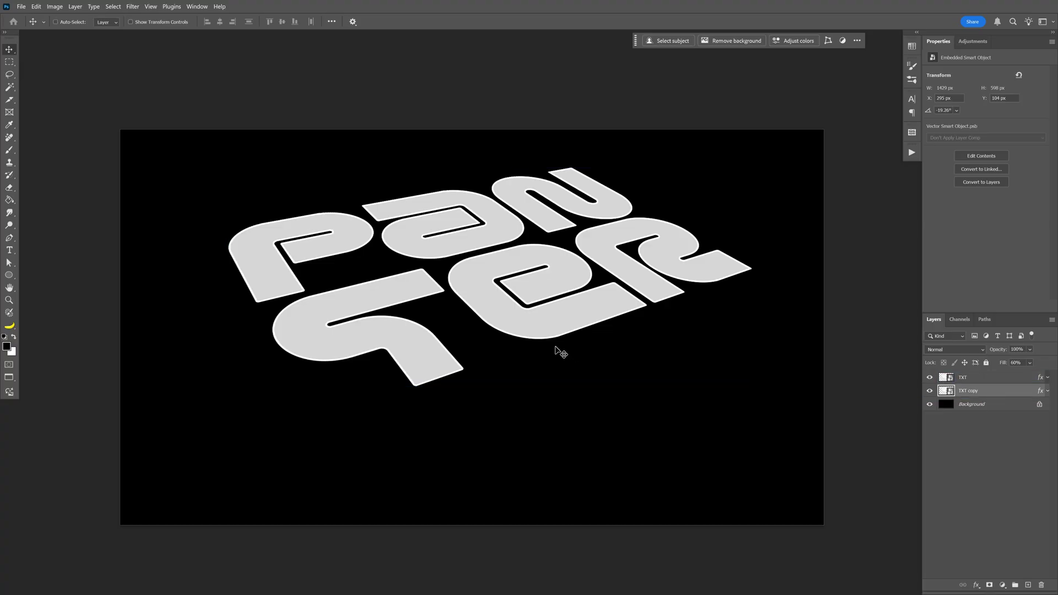
{"action": "left_click_drag", "start_coordinate": [555, 346], "coordinate": [558, 435]}
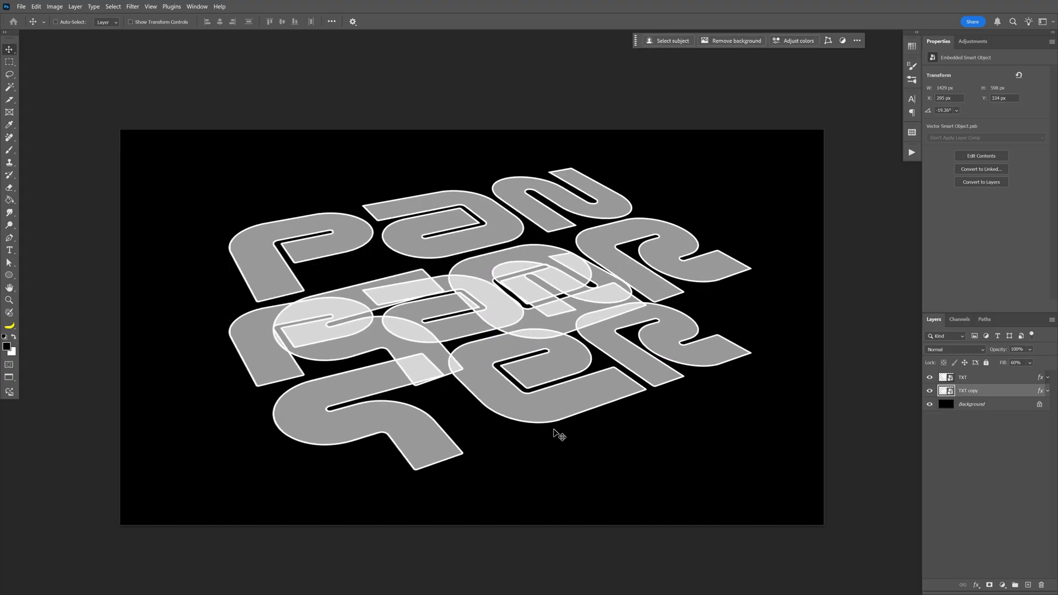
Step: Duplicate the lowered TXT copy four times to make five copies beneath the original
{"action": "key", "text": "ctrl"}
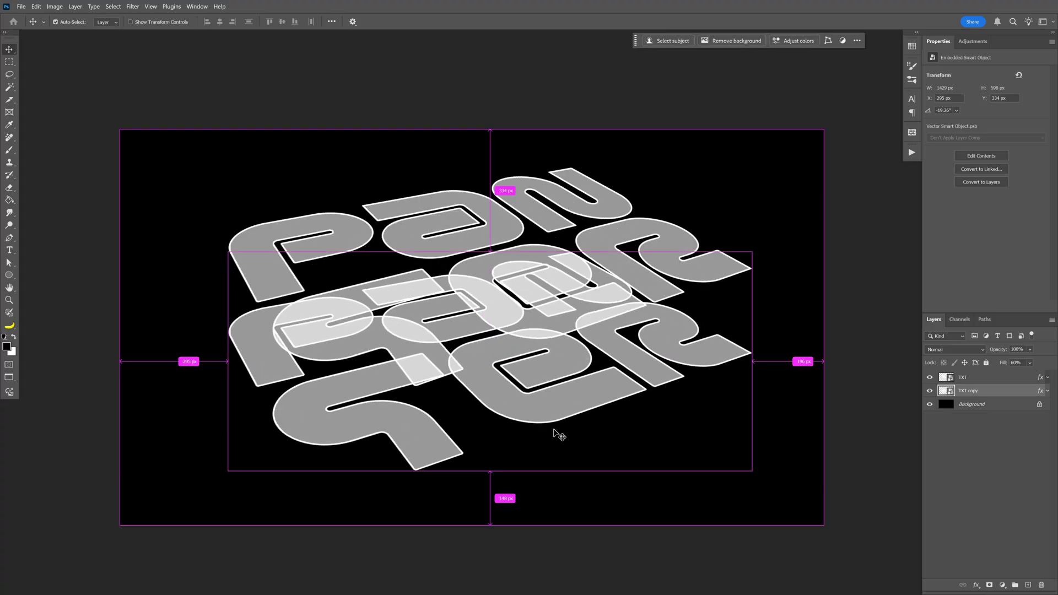
{"action": "key", "text": "ctrl+j"}
{"action": "key", "text": "ctrl+j"}
{"action": "key", "text": "ctrl+j"}
{"action": "key", "text": "ctrl+j"}
{"action": "left_click", "coordinate": [993, 444], "text": "shift"}
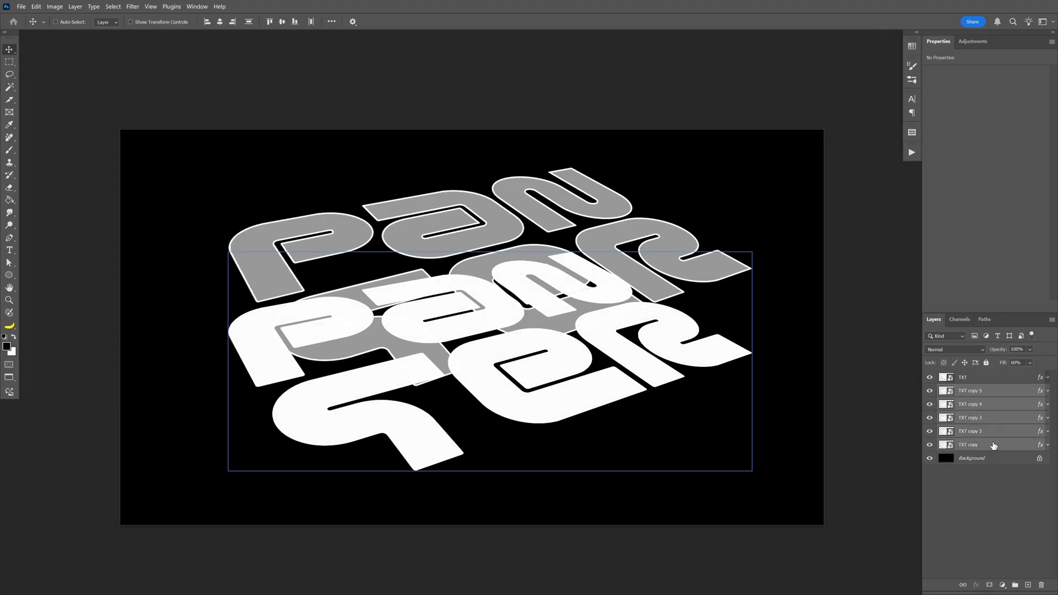
Step: Move the bottommost layer, TXT copy, straight down to a Y position of about 468 px
{"action": "left_click", "coordinate": [994, 437]}
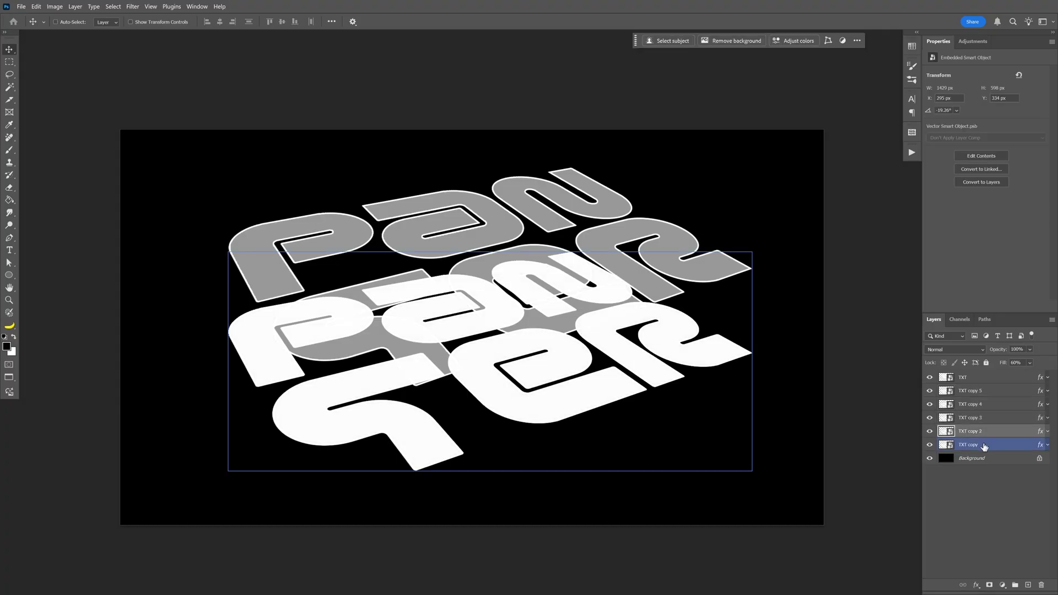
{"action": "left_click", "coordinate": [985, 445]}
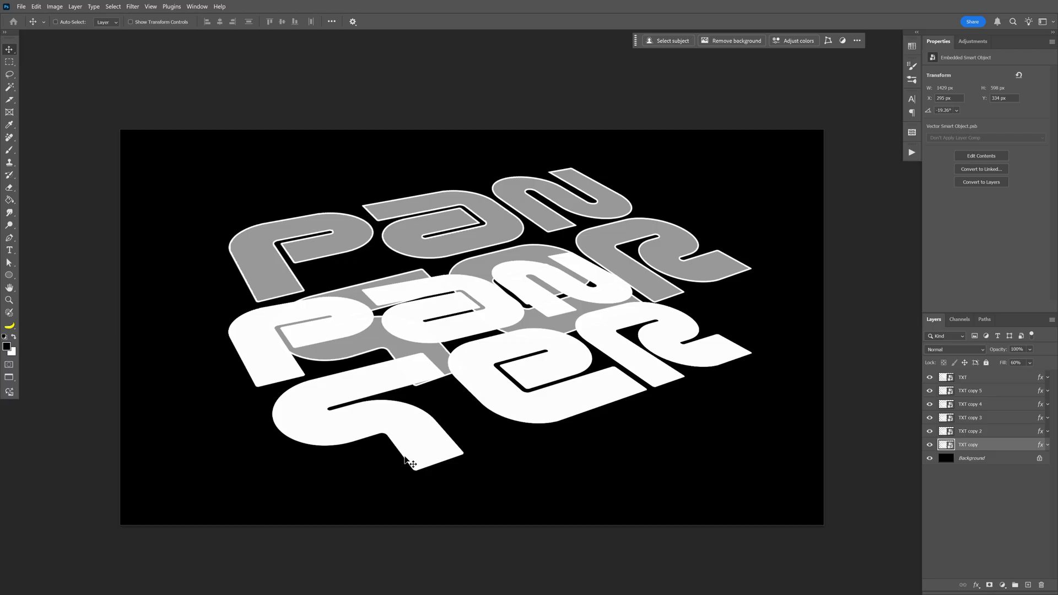
{"action": "left_click_drag", "start_coordinate": [424, 453], "coordinate": [424, 504]}
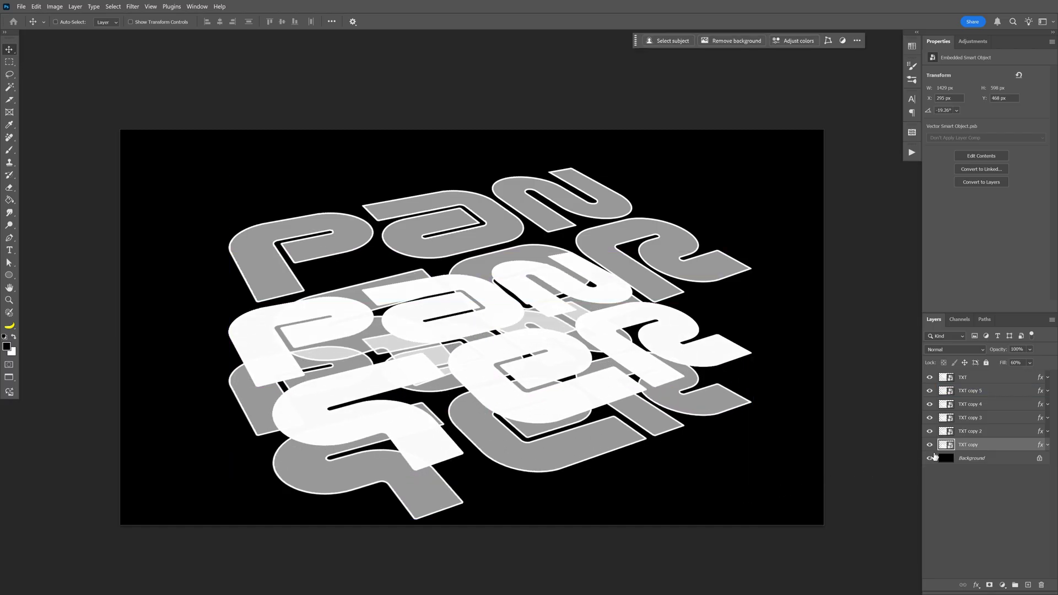
Step: Select all five TXT copies and distribute them evenly by their vertical centers
{"action": "left_click", "coordinate": [989, 391], "text": "shift"}
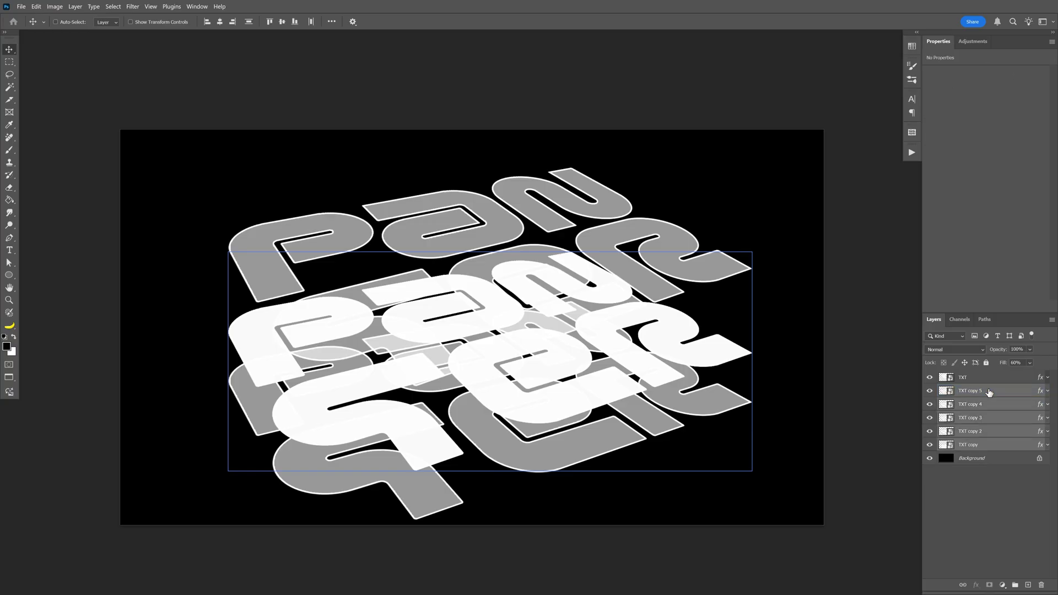
{"action": "left_click", "coordinate": [331, 22]}
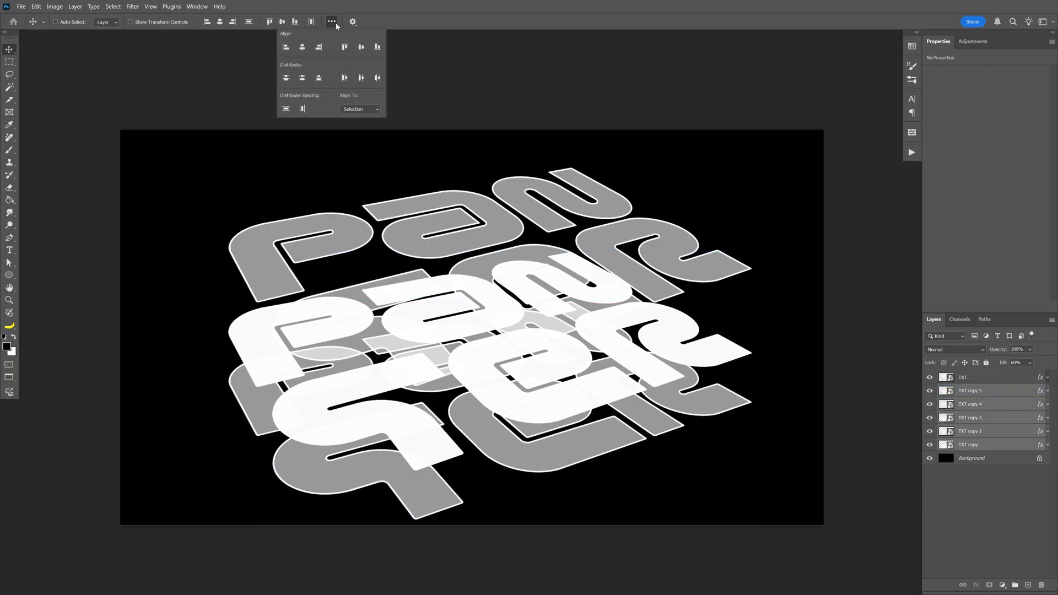
{"action": "left_click", "coordinate": [302, 78]}
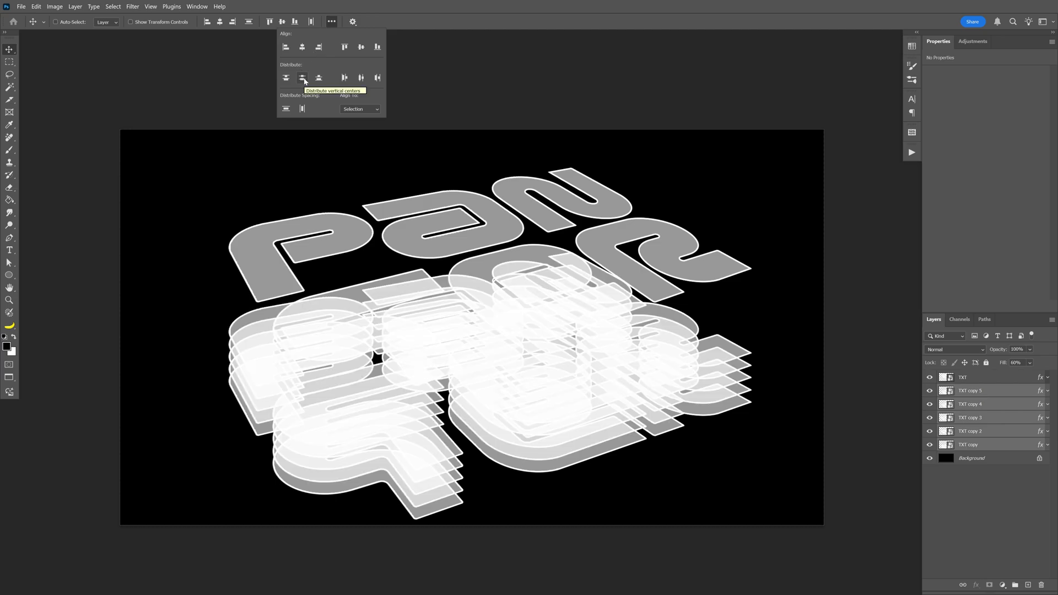
{"action": "left_click", "coordinate": [543, 428]}
{"action": "left_click_drag", "start_coordinate": [568, 404], "coordinate": [544, 387]}
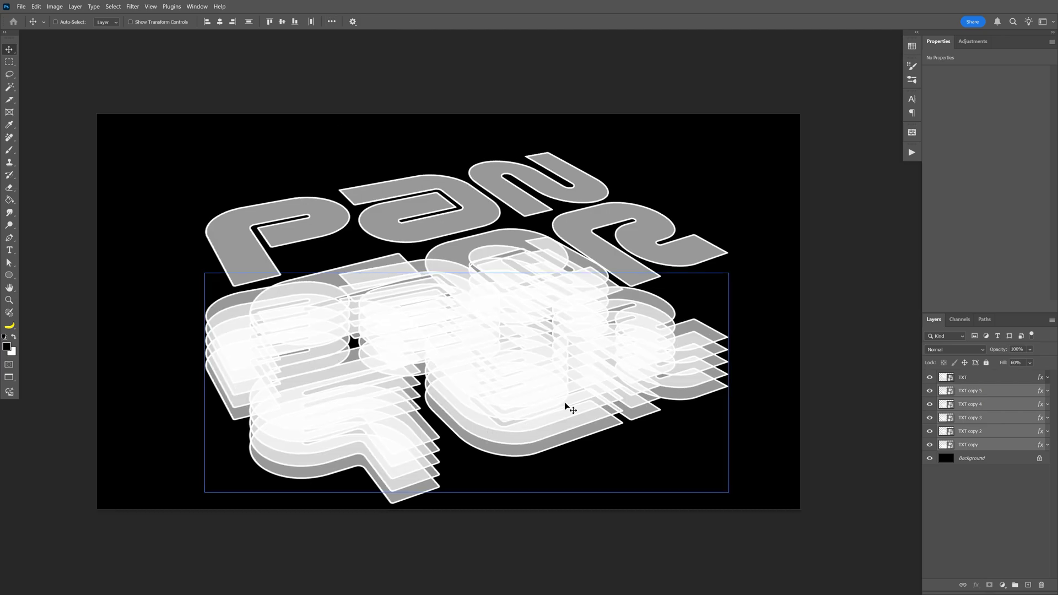
Step: Examine the order and spacing of the stacked TXT copies by hiding and showing individual layers
{"action": "left_click", "coordinate": [935, 445]}
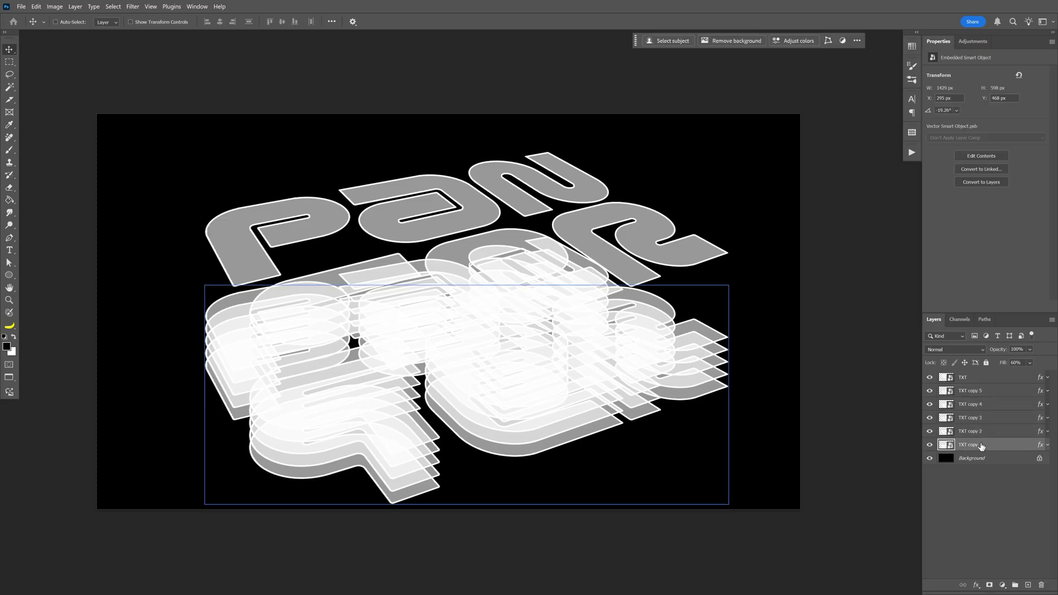
{"action": "left_click", "coordinate": [930, 434]}
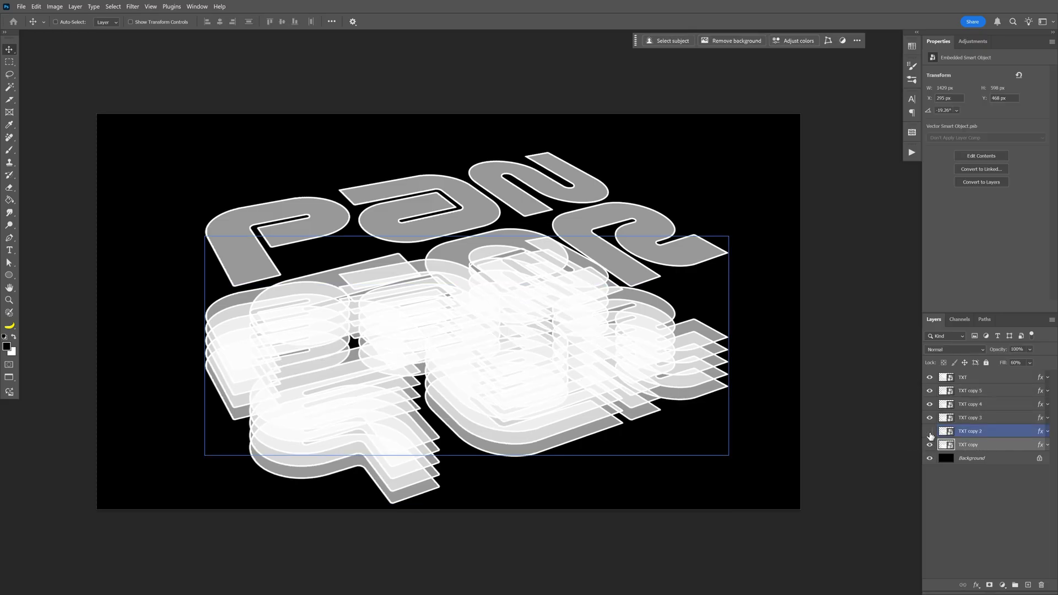
{"action": "left_click", "coordinate": [930, 432]}
{"action": "left_click", "coordinate": [930, 432]}
{"action": "left_click", "coordinate": [929, 418]}
{"action": "left_click", "coordinate": [929, 417]}
{"action": "left_click", "coordinate": [931, 405]}
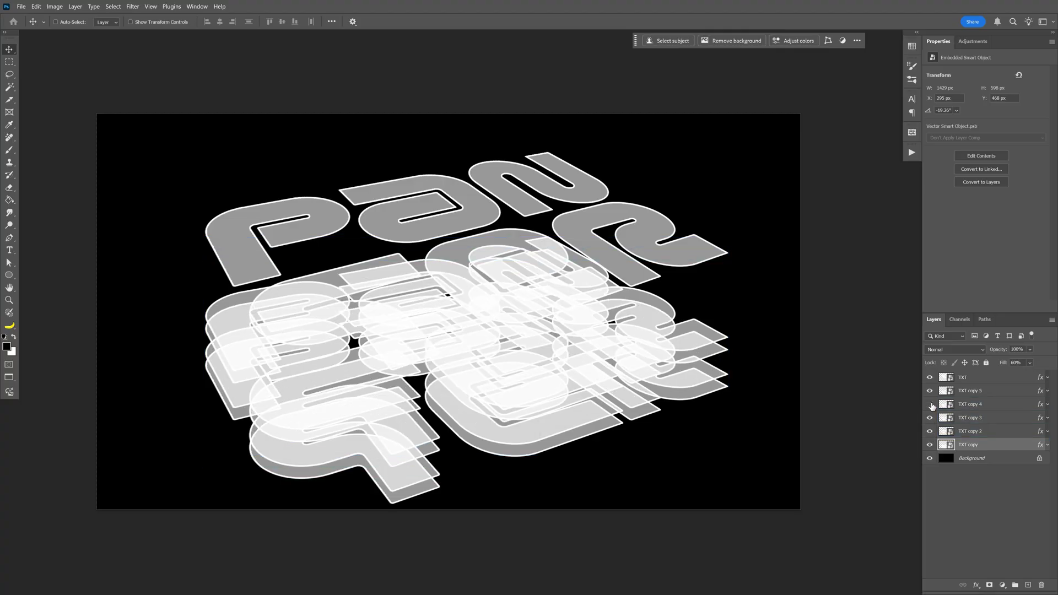
{"action": "left_click", "coordinate": [929, 405]}
{"action": "left_click", "coordinate": [929, 404]}
{"action": "left_click", "coordinate": [929, 404]}
{"action": "left_click", "coordinate": [999, 391]}
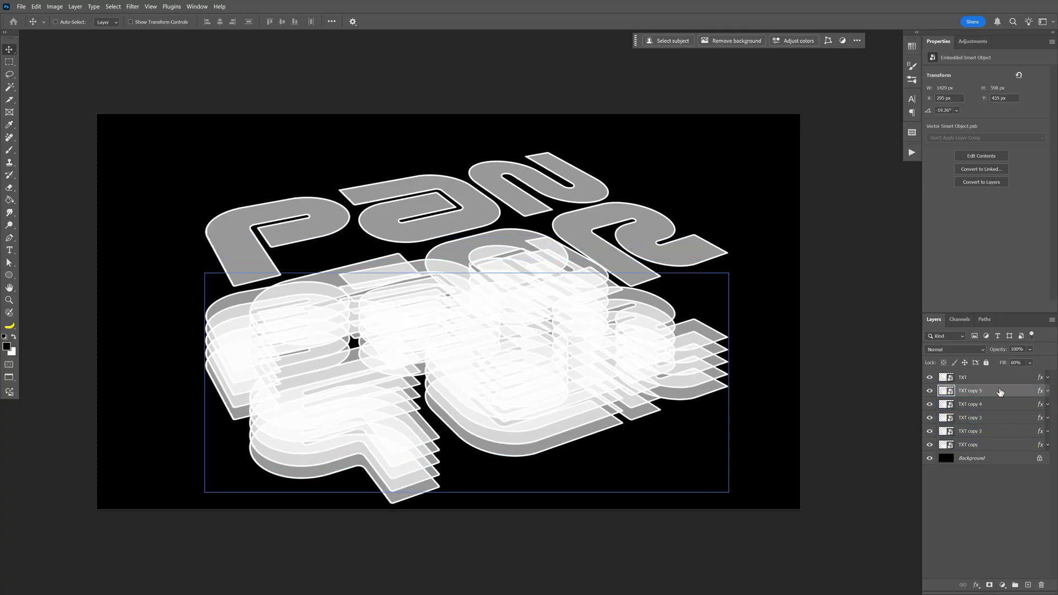
Step: Move TXT copy 5 directly above TXT copy in the stack and check the remaining copies by toggling their visibility
{"action": "left_click_drag", "start_coordinate": [998, 391], "coordinate": [985, 428]}
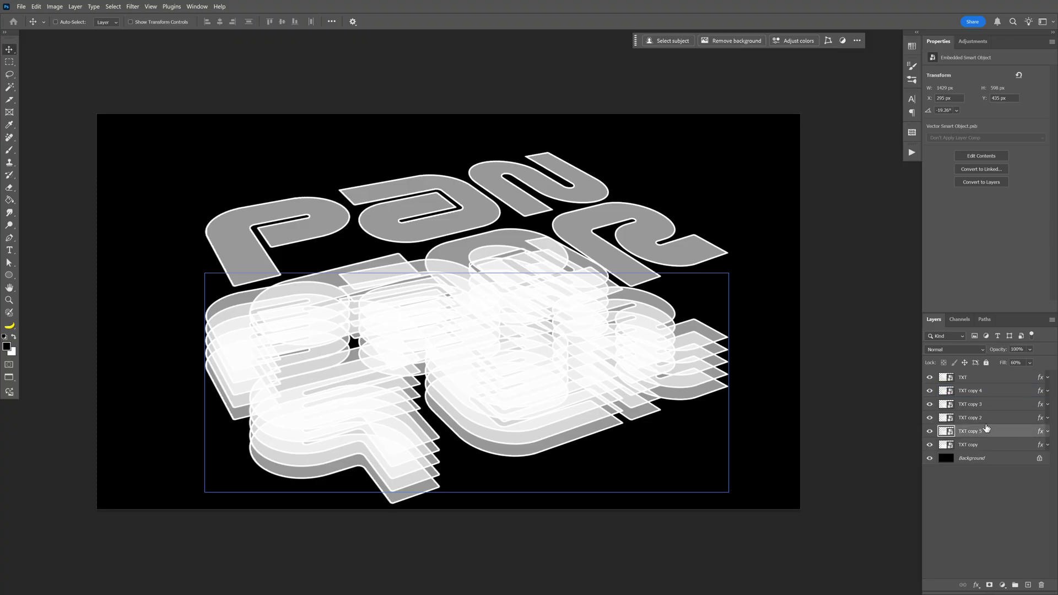
{"action": "left_click", "coordinate": [961, 420]}
{"action": "left_click", "coordinate": [928, 420]}
{"action": "left_click", "coordinate": [928, 420]}
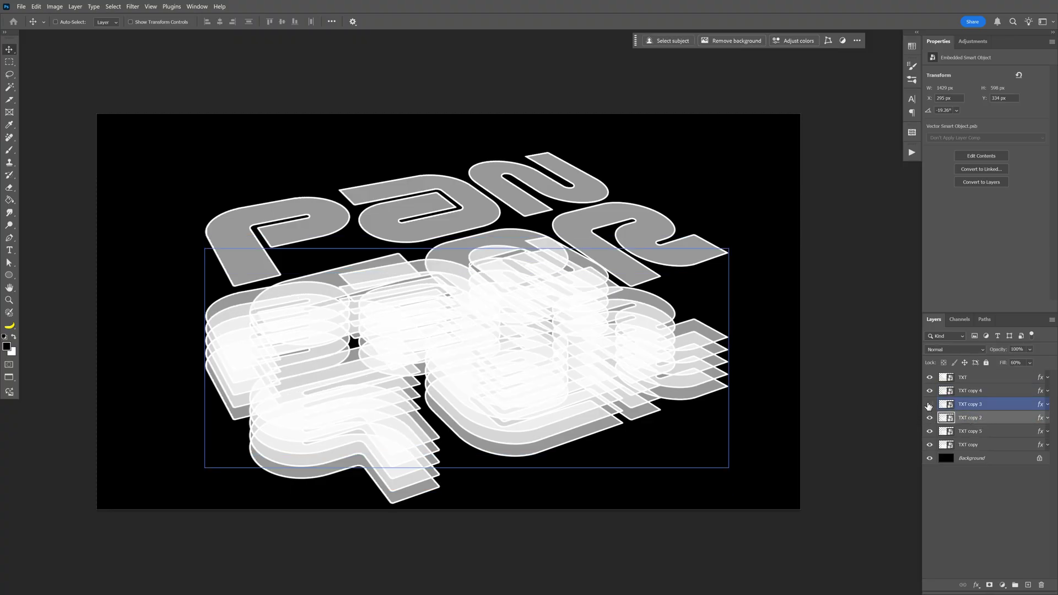
{"action": "left_click", "coordinate": [929, 405]}
{"action": "left_click", "coordinate": [930, 404]}
{"action": "left_click", "coordinate": [930, 391]}
{"action": "left_click", "coordinate": [930, 391]}
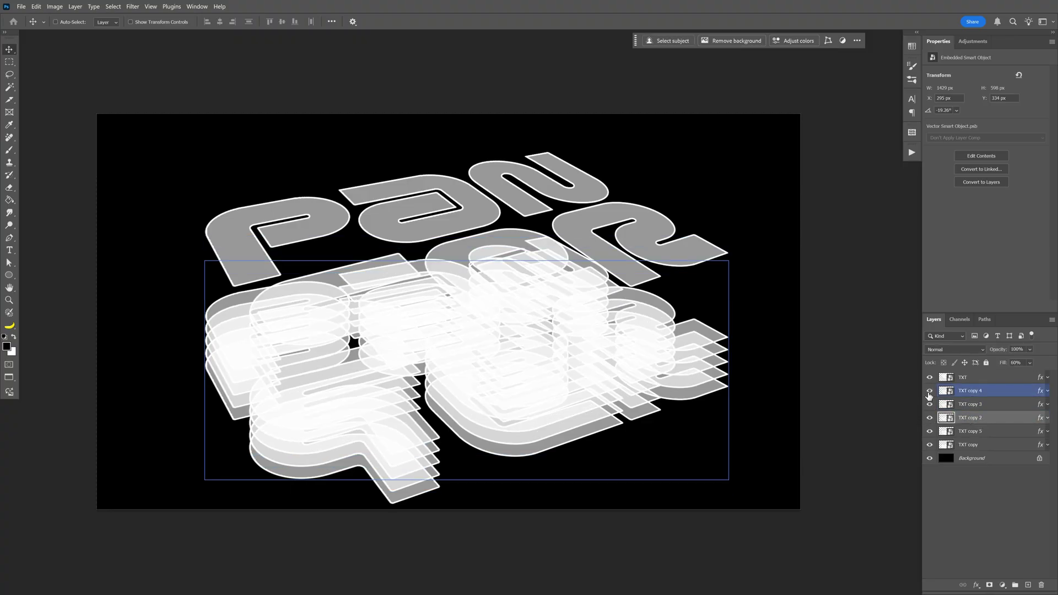
Step: Move TXT copy 4 directly above TXT copy 5, and place TXT copy 2 directly beneath the original TXT layer
{"action": "left_click", "coordinate": [1000, 392]}
{"action": "left_click_drag", "start_coordinate": [995, 394], "coordinate": [994, 425]}
{"action": "left_click", "coordinate": [965, 407]}
{"action": "left_click", "coordinate": [930, 406]}
{"action": "left_click", "coordinate": [930, 406]}
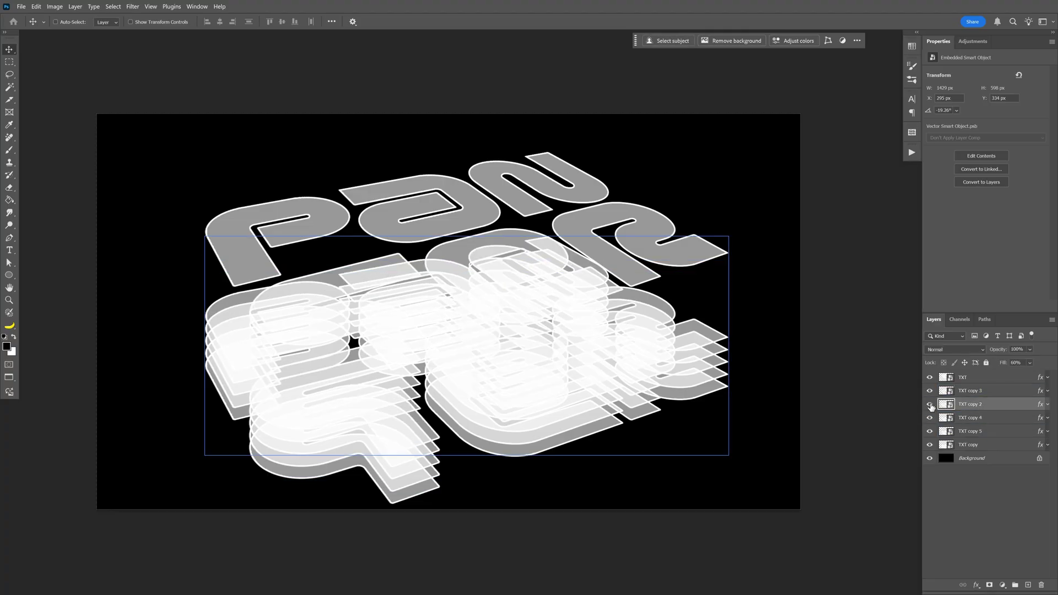
{"action": "left_click", "coordinate": [929, 405]}
{"action": "left_click", "coordinate": [930, 405]}
{"action": "left_click_drag", "start_coordinate": [978, 406], "coordinate": [979, 391]}
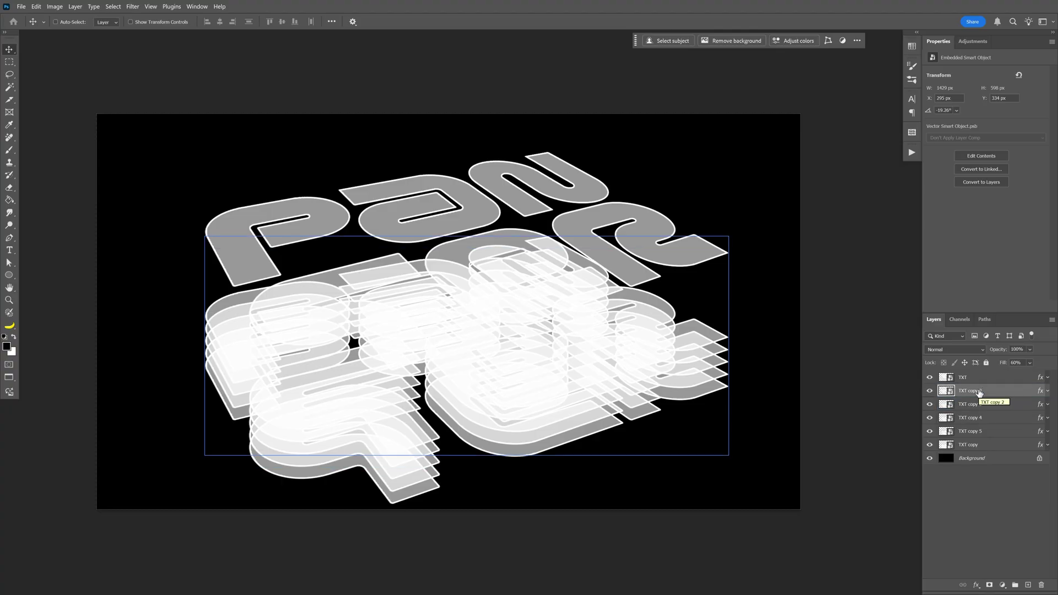
Step: Set the opacity of the bottommost lettering layer, TXT copy, to 10%
{"action": "left_click", "coordinate": [977, 432]}
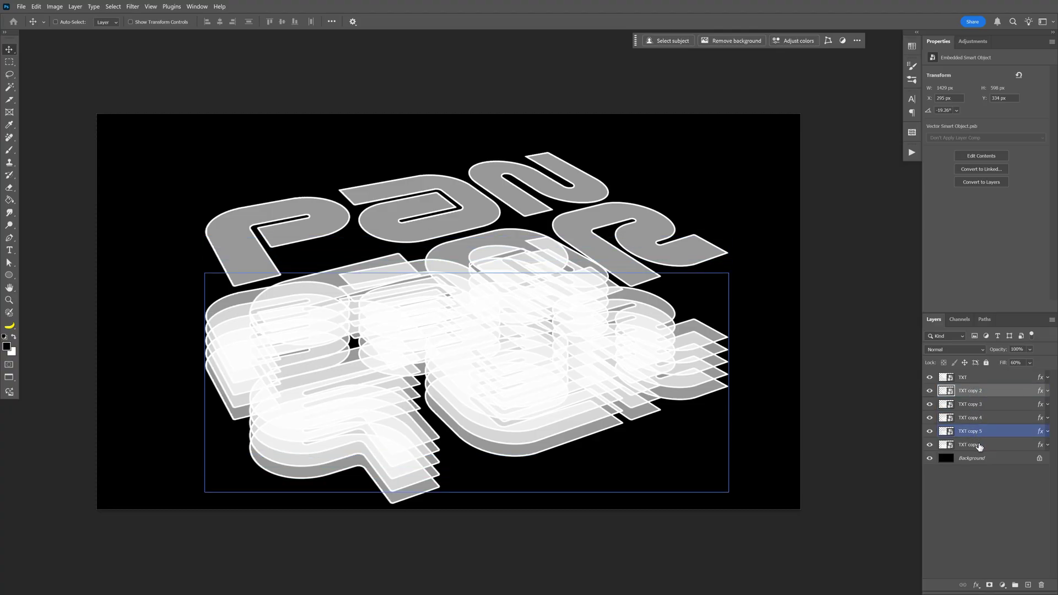
{"action": "left_click", "coordinate": [979, 445]}
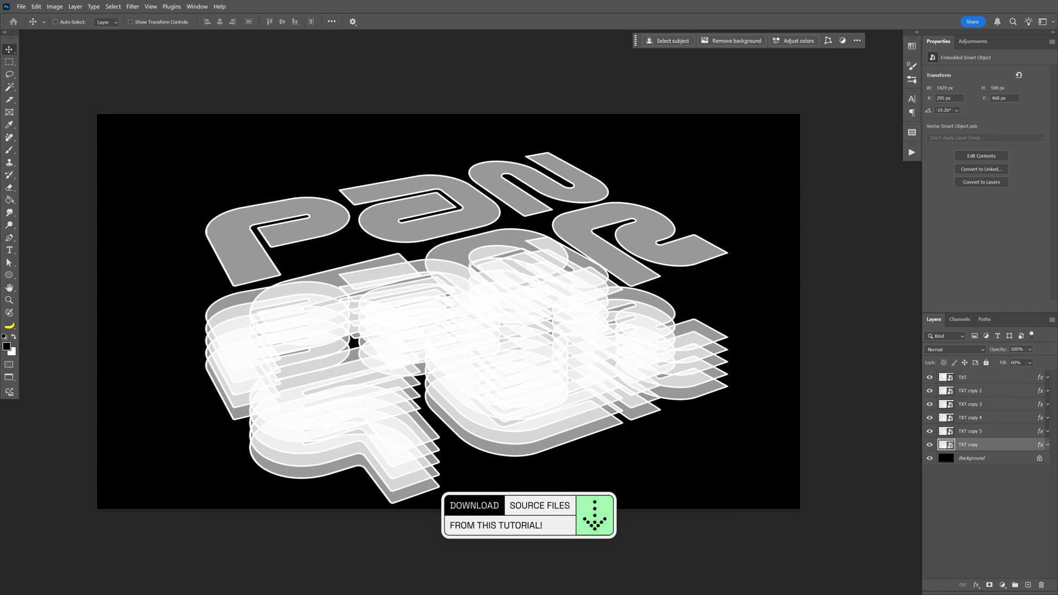
{"action": "left_click", "coordinate": [1016, 349]}
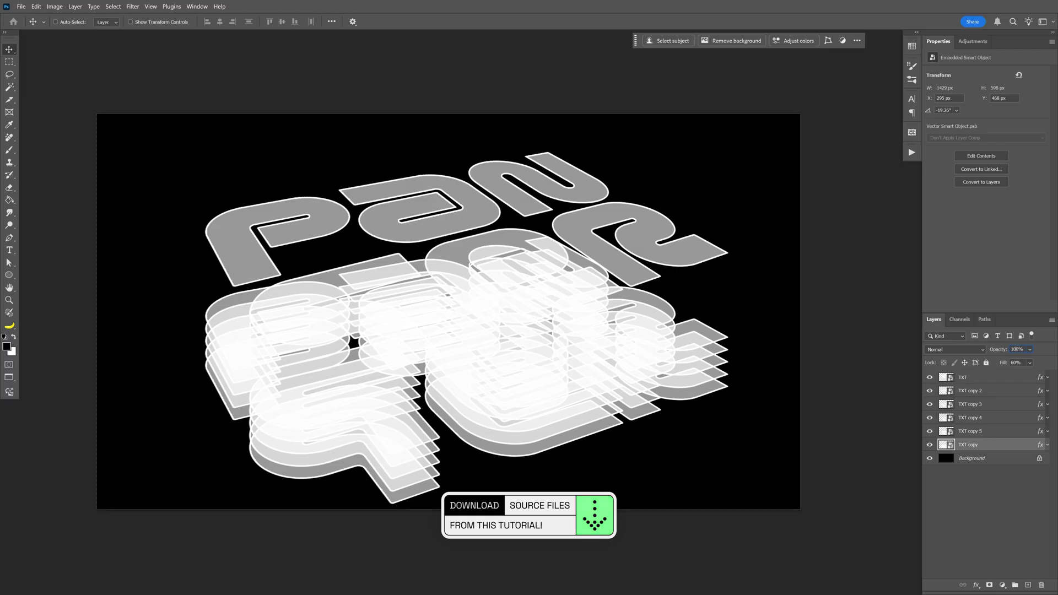
{"action": "type", "text": "10"}
{"action": "key", "text": "Return"}
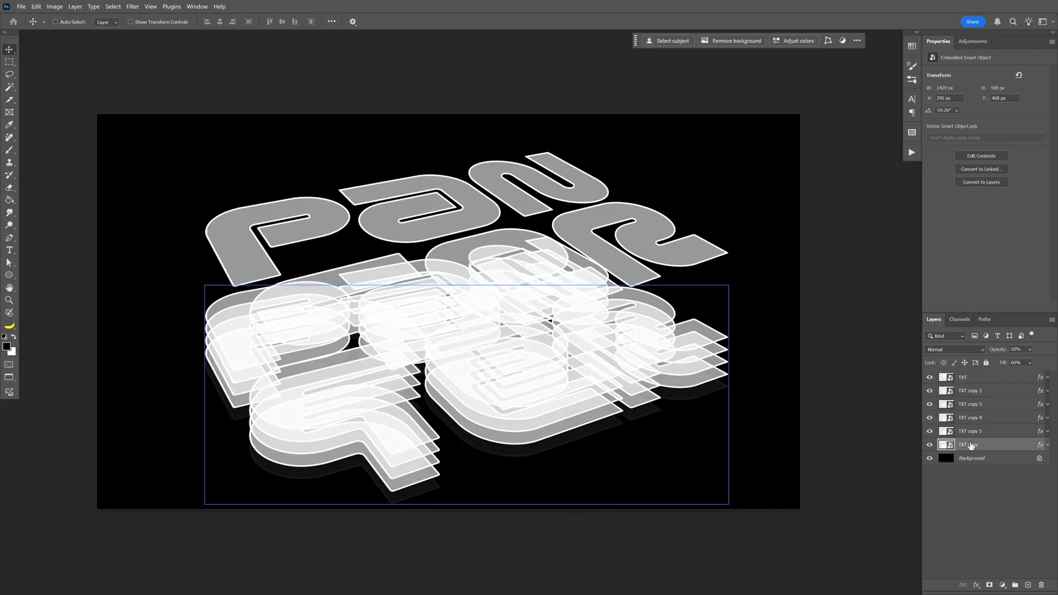
Step: Set the opacity of TXT copy 5 to 20% and of TXT copy 4 to 30%
{"action": "left_click", "coordinate": [975, 432]}
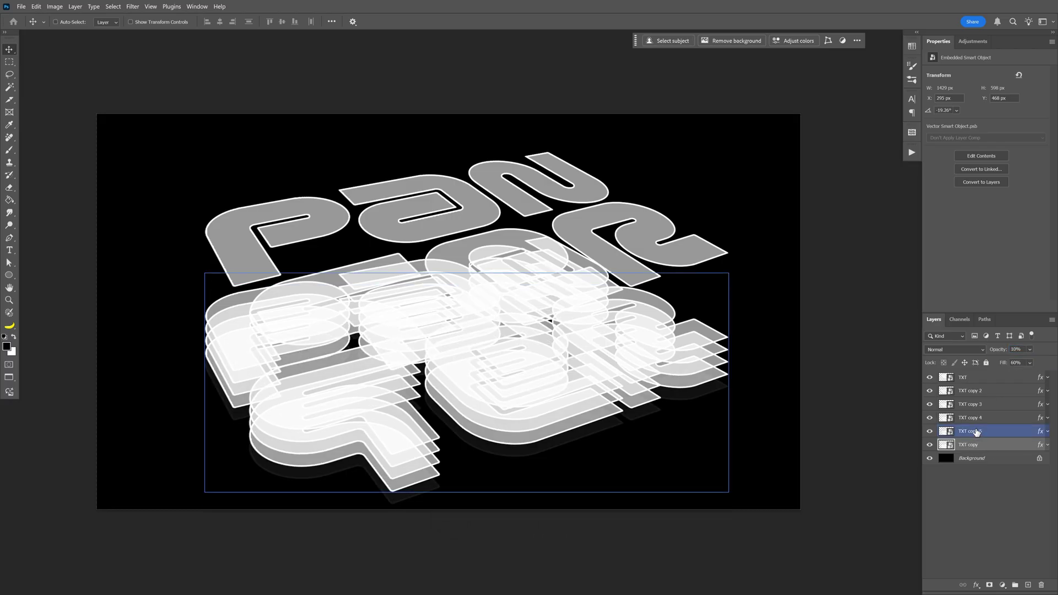
{"action": "left_click", "coordinate": [1029, 362]}
{"action": "left_click_drag", "start_coordinate": [1014, 363], "coordinate": [1016, 363]}
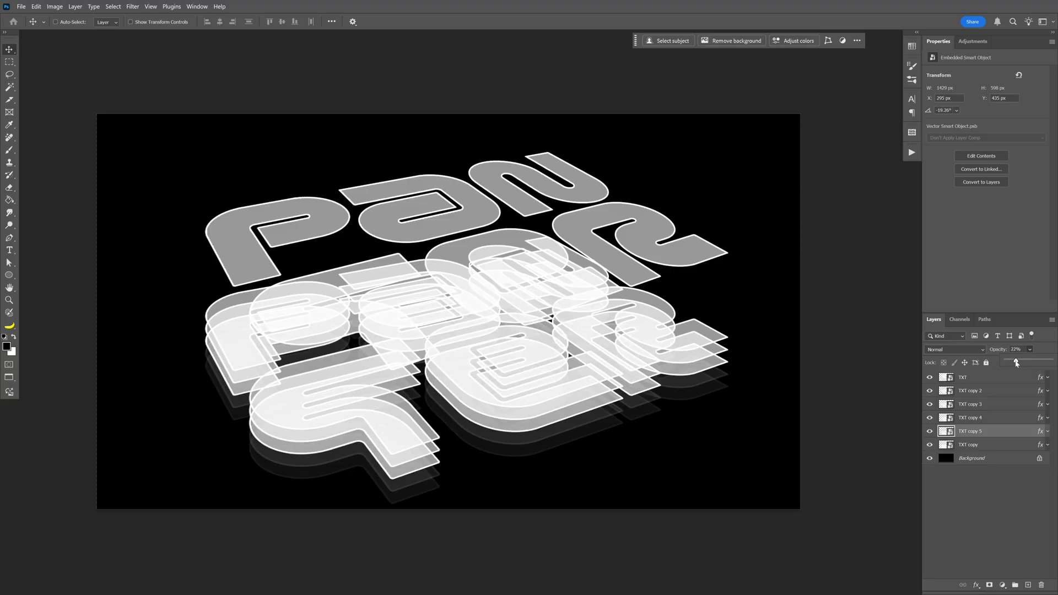
{"action": "left_click", "coordinate": [1016, 350]}
{"action": "type", "text": "20"}
{"action": "left_click", "coordinate": [986, 418]}
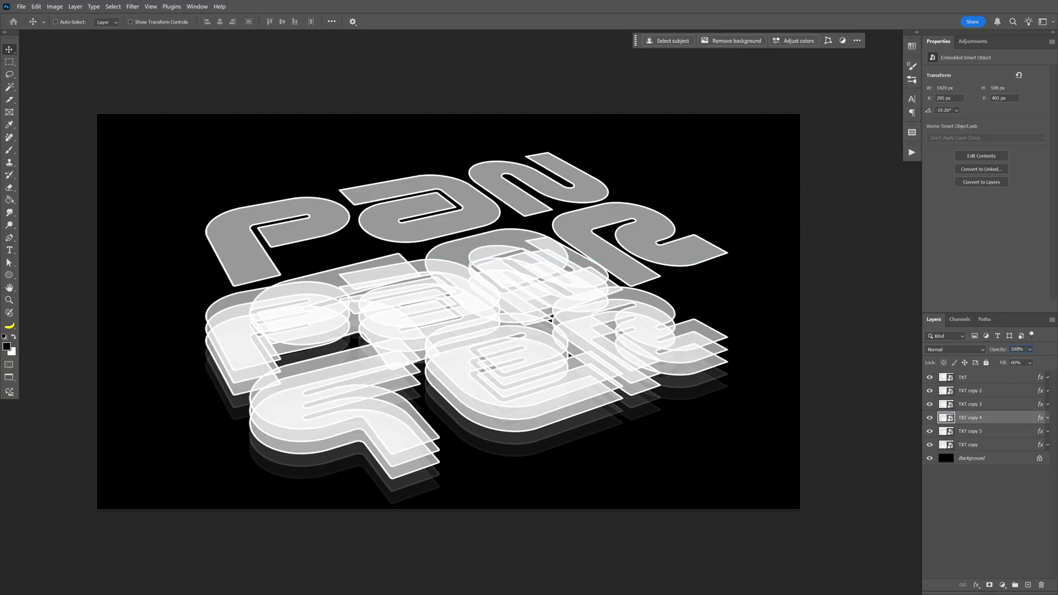
{"action": "type", "text": "30"}
{"action": "key", "text": "Return"}
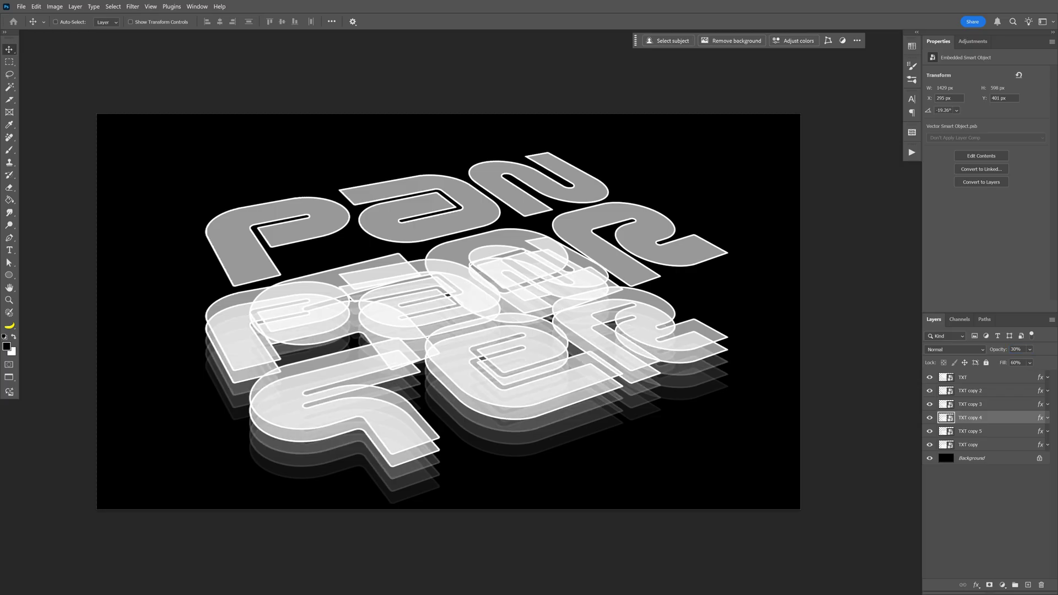
Step: Set the opacity of TXT copy 3 to 40% and of TXT copy 2 to 50%
{"action": "left_click", "coordinate": [987, 406]}
{"action": "left_click", "coordinate": [1016, 350]}
{"action": "type", "text": "40"}
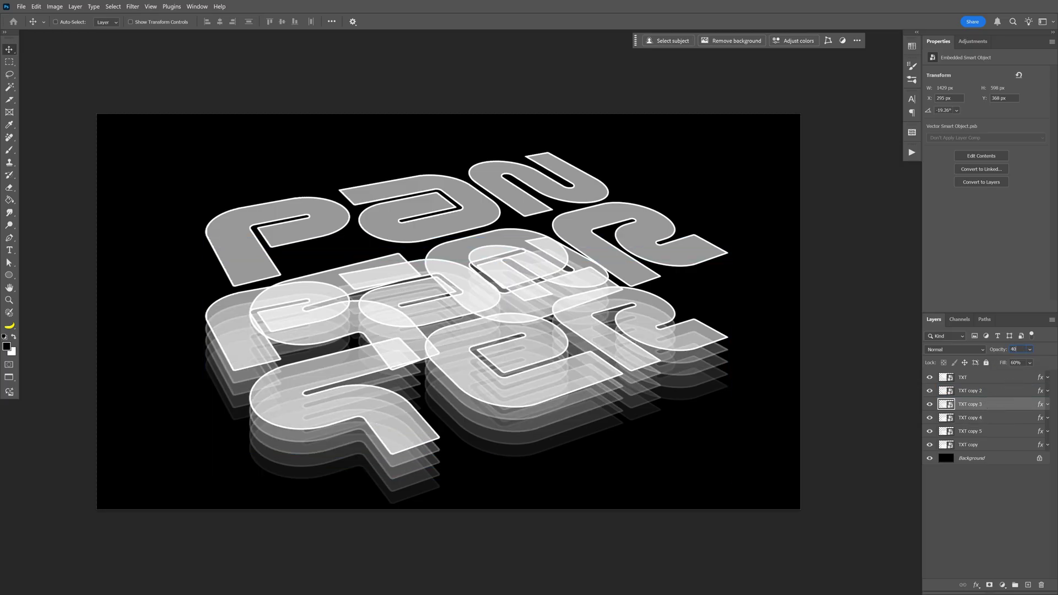
{"action": "left_click", "coordinate": [988, 392]}
{"action": "type", "text": "50"}
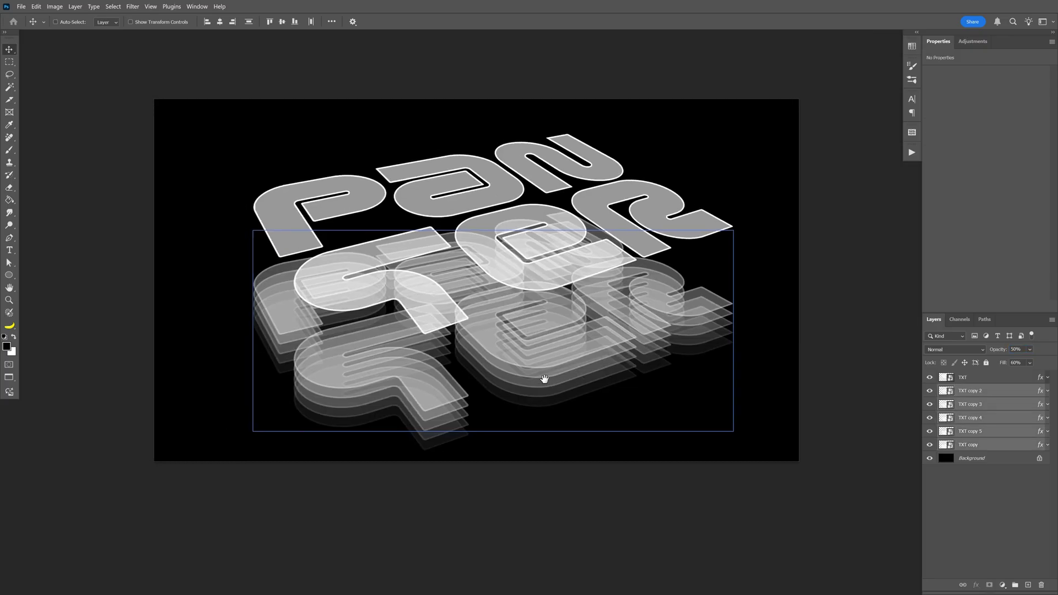
Step: Move all five TXT copies together straight up, slightly closer to the original lettering
{"action": "scroll", "coordinate": [528, 336], "scroll_direction": "up", "scroll_amount": 2}
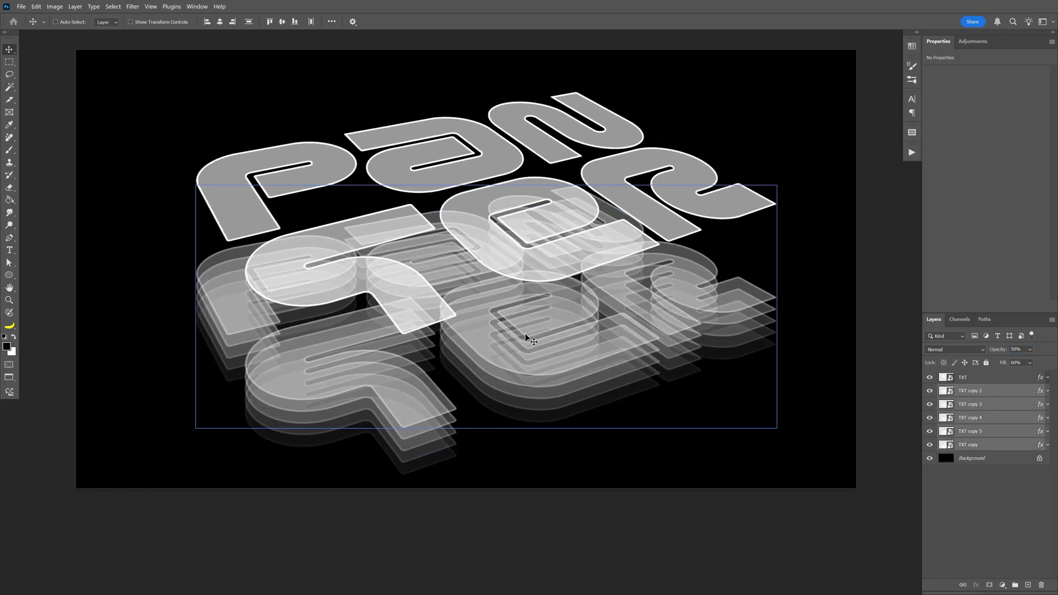
{"action": "left_click_drag", "start_coordinate": [562, 353], "coordinate": [561, 339]}
{"action": "scroll", "coordinate": [538, 295], "scroll_direction": "down", "scroll_amount": 2}
Step: Set the fill of the original TXT layer to 75%
{"action": "left_click", "coordinate": [986, 377]}
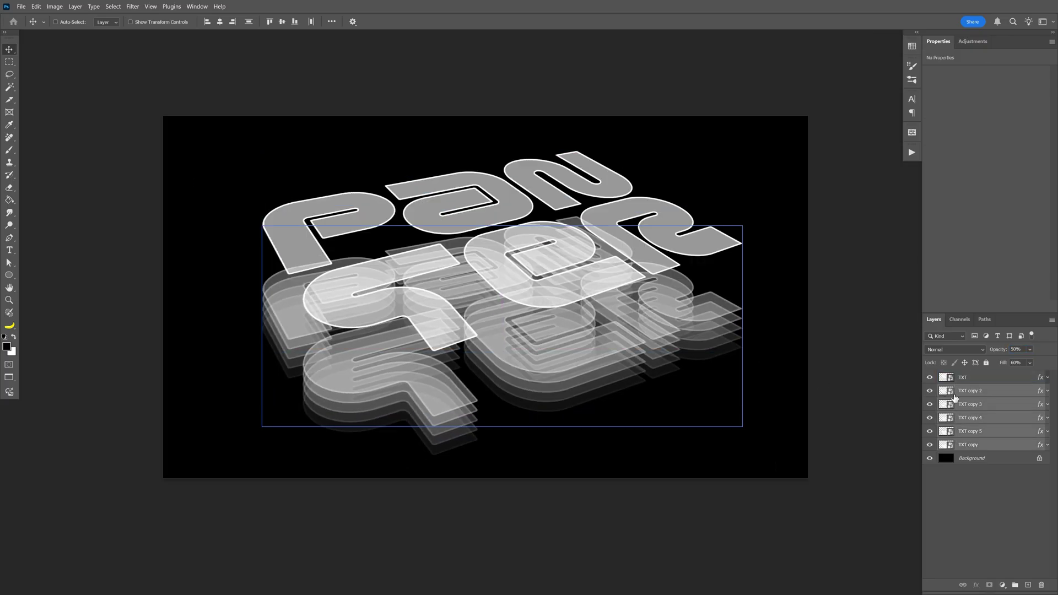
{"action": "left_click", "coordinate": [1029, 363]}
{"action": "left_click_drag", "start_coordinate": [1039, 375], "coordinate": [1040, 375]}
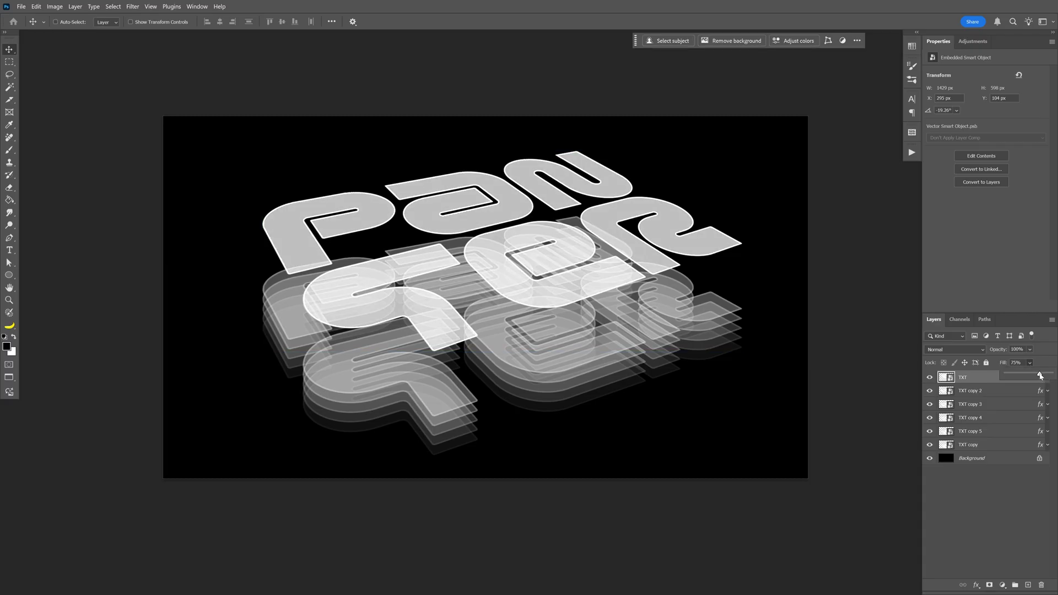
{"action": "left_click", "coordinate": [741, 347]}
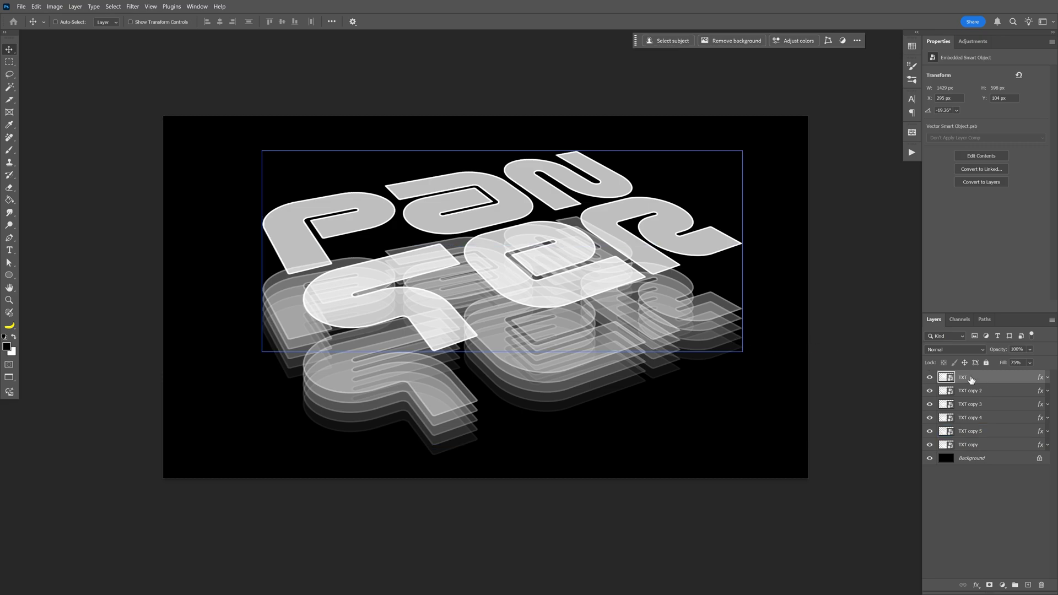
Step: Duplicate the TXT layer, place the duplicate directly beneath the original, and rename it TXT Blur
{"action": "key", "text": "ctrl+j"}
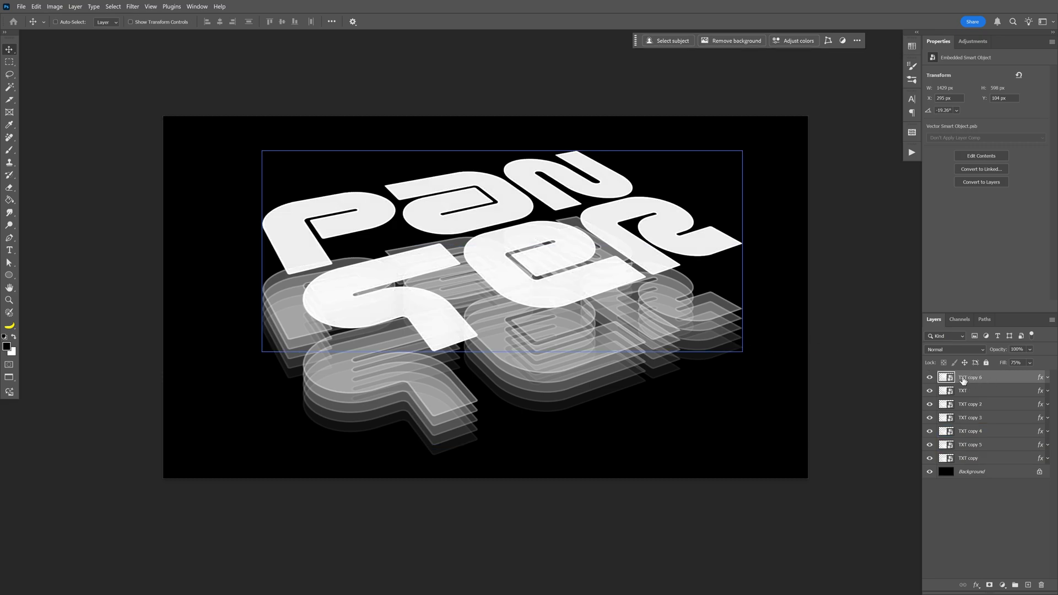
{"action": "left_click_drag", "start_coordinate": [981, 378], "coordinate": [978, 396]}
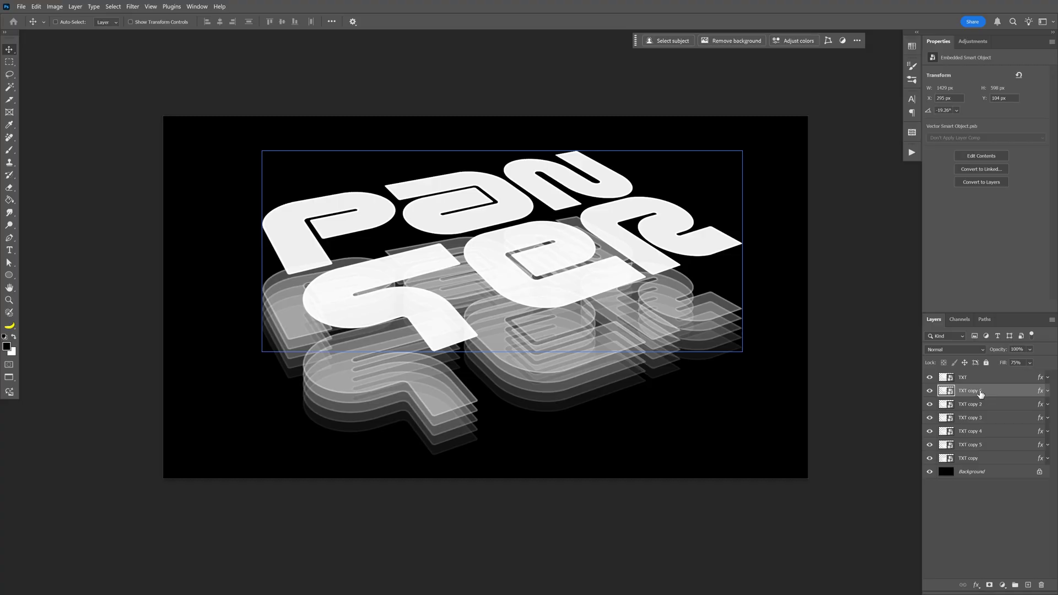
{"action": "double_click", "coordinate": [980, 391]}
{"action": "type", "text": "TXT Blur"}
{"action": "key", "text": "Return"}
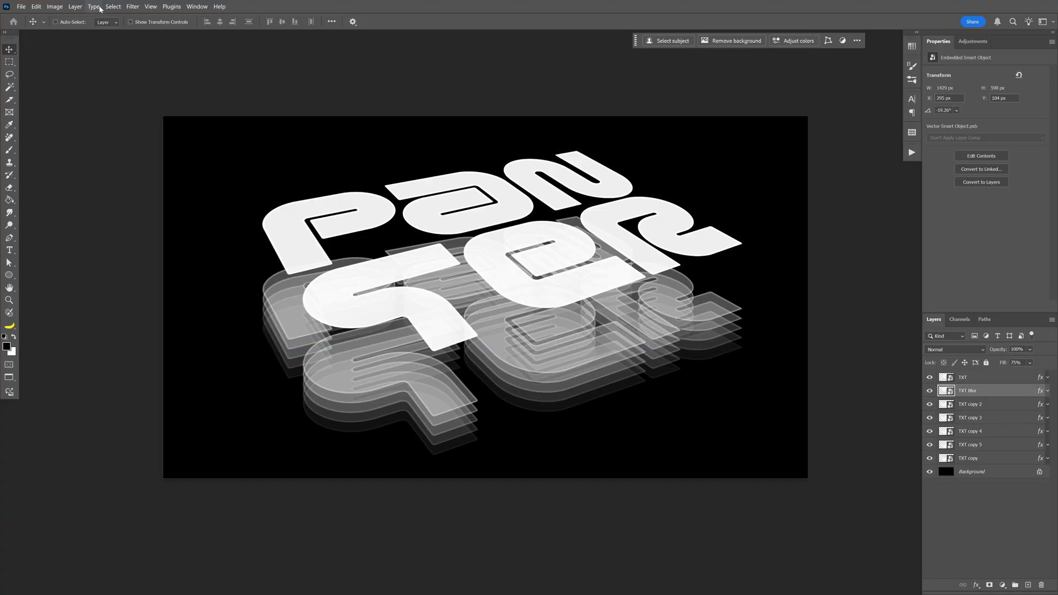
Step: Apply a Motion Blur with a 90° angle and 290 px distance to TXT Blur, and move that layer down below the top lettering
{"action": "left_click", "coordinate": [133, 6]}
{"action": "mouse_move", "coordinate": [231, 130]}
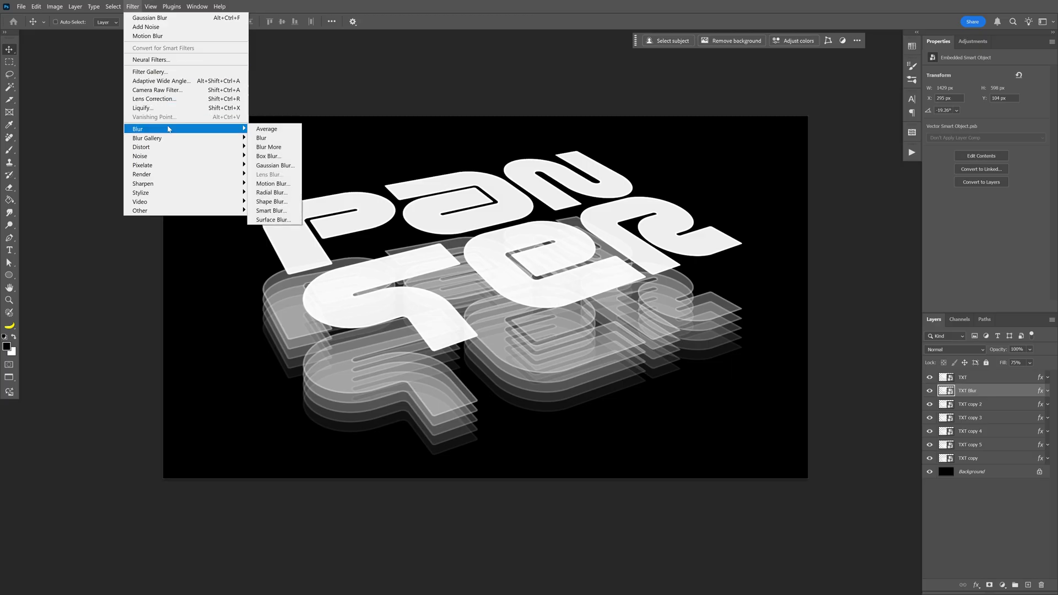
{"action": "left_click", "coordinate": [271, 184]}
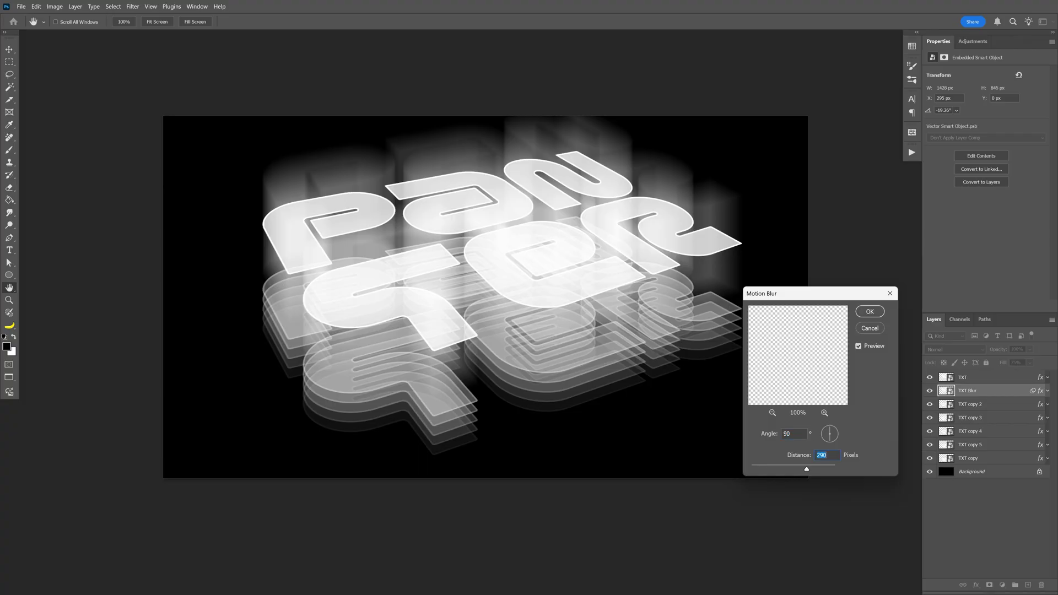
{"action": "left_click", "coordinate": [870, 312]}
{"action": "key", "text": "v"}
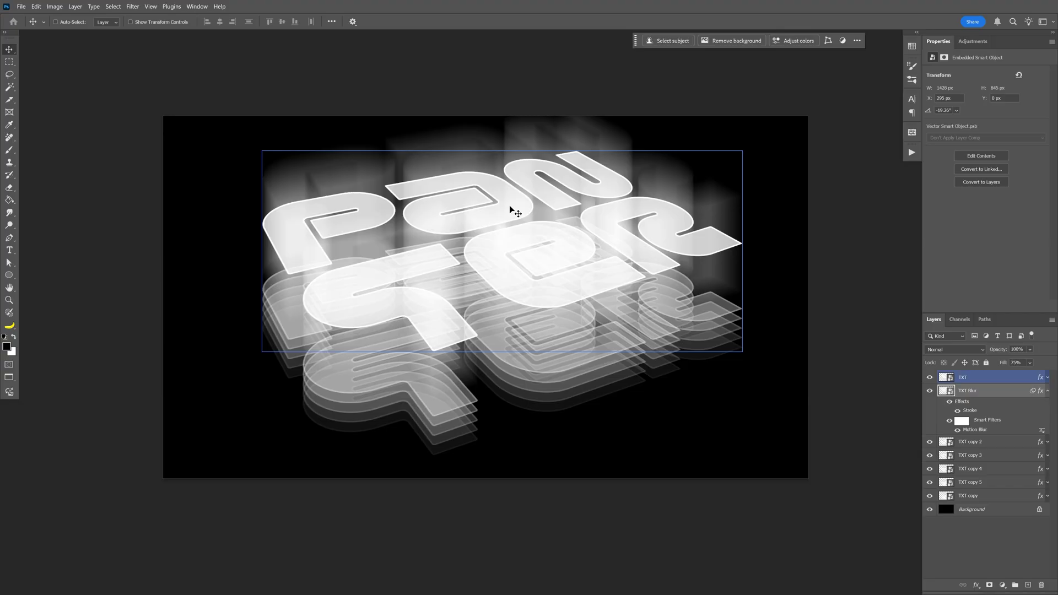
{"action": "left_click_drag", "start_coordinate": [373, 172], "coordinate": [373, 202]}
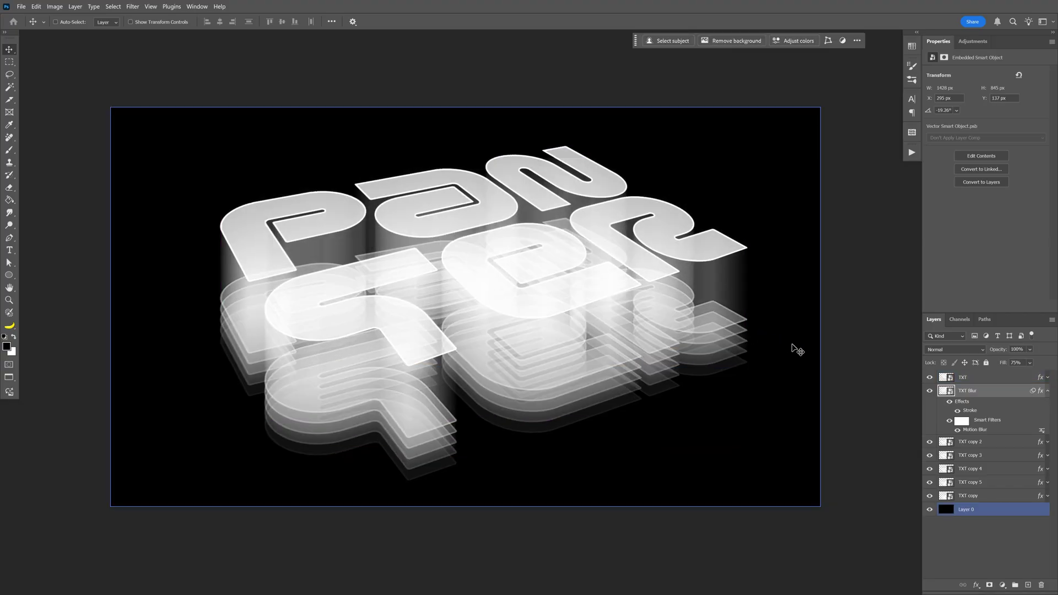
Step: Add a black (000000) Solid Color fill layer above the TXT layer
{"action": "left_click", "coordinate": [980, 381]}
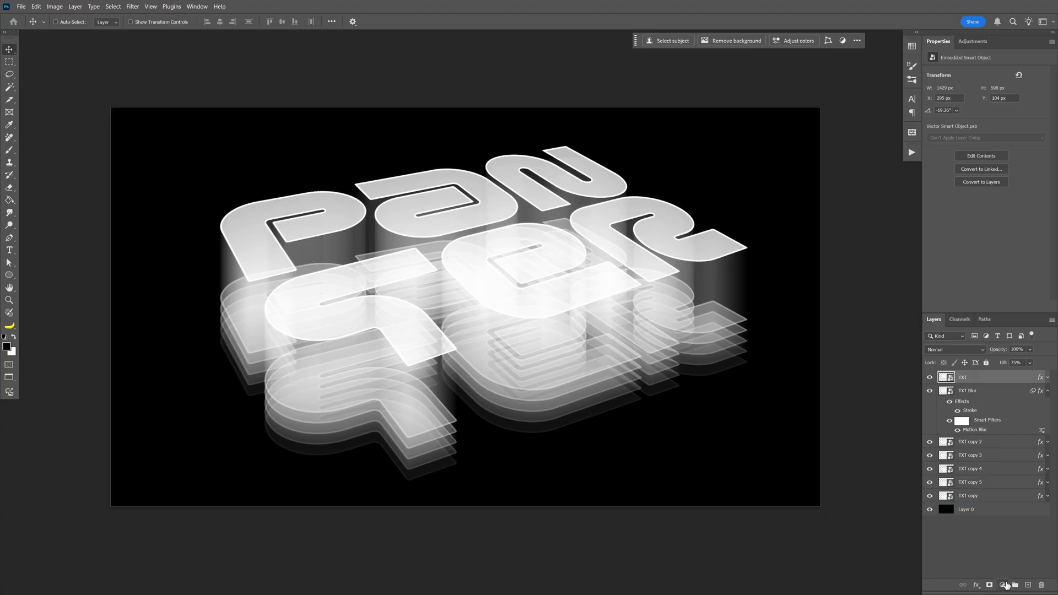
{"action": "left_click", "coordinate": [1002, 585]}
{"action": "left_click", "coordinate": [1005, 416]}
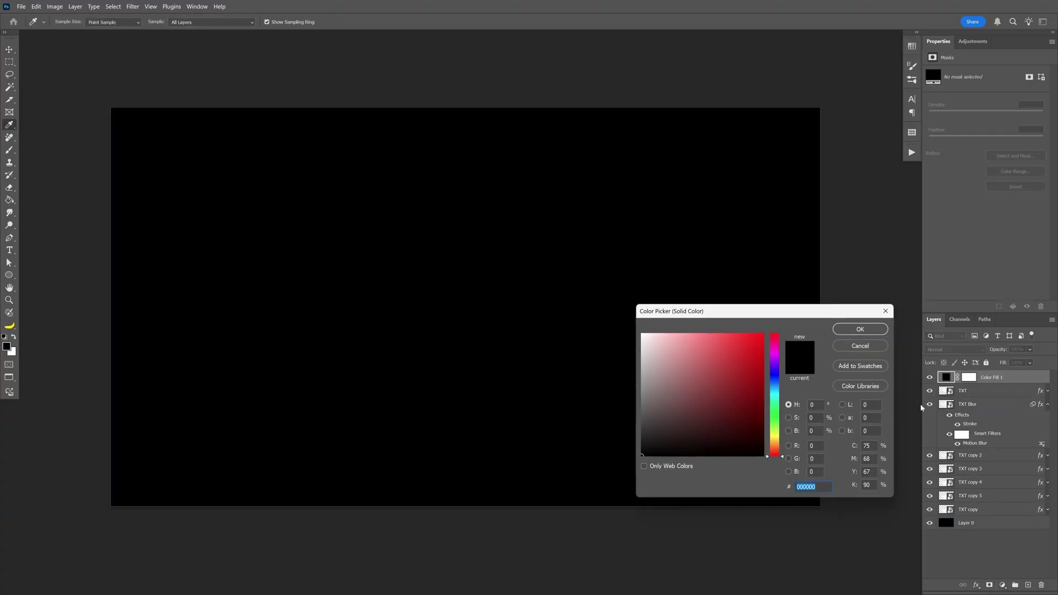
{"action": "left_click_drag", "start_coordinate": [691, 411], "coordinate": [611, 477]}
{"action": "left_click", "coordinate": [860, 329]}
{"action": "key", "text": "v"}
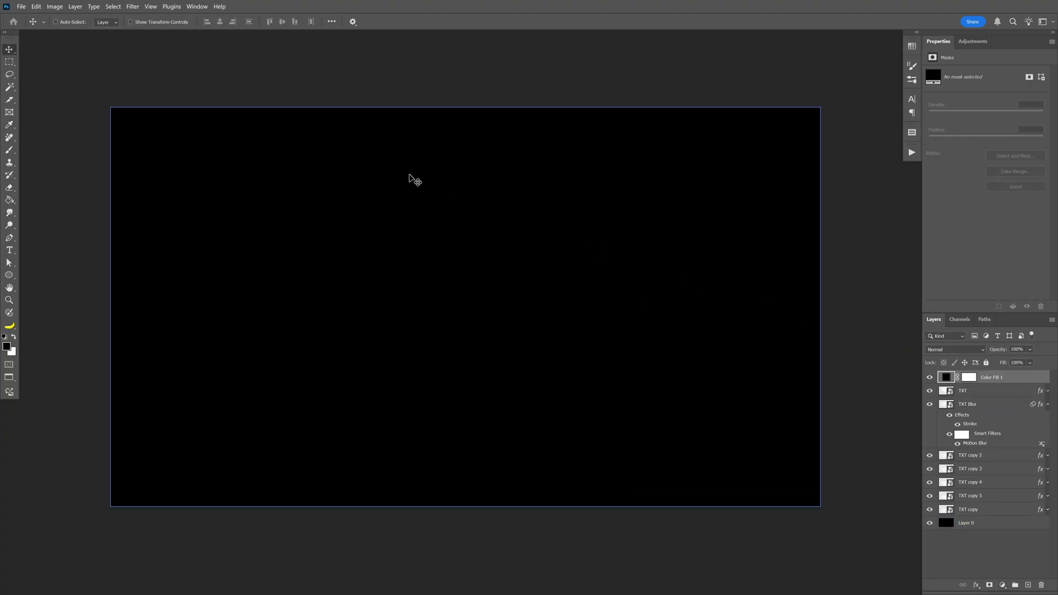
Step: Add 30% uniform noise to the black fill layer as a smart object and set its blend mode to Screen
{"action": "left_click", "coordinate": [131, 6]}
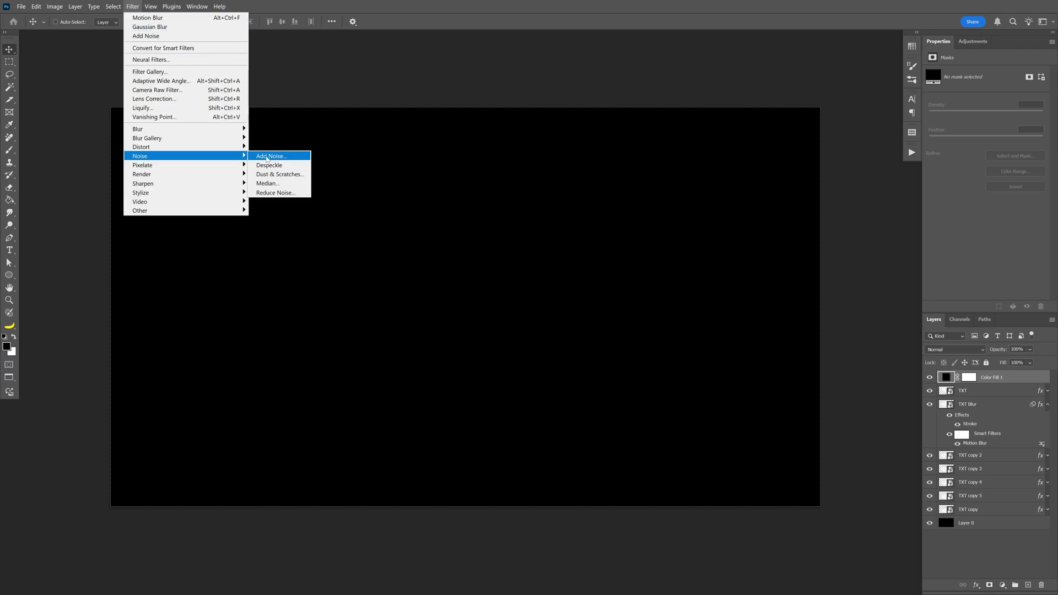
{"action": "left_click", "coordinate": [267, 159]}
{"action": "left_click", "coordinate": [552, 222]}
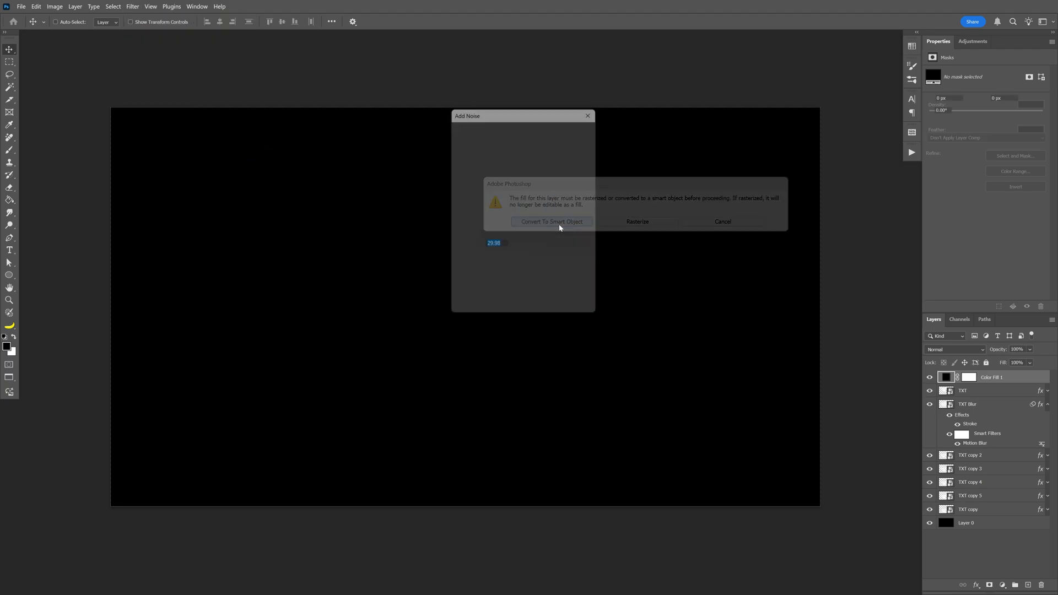
{"action": "type", "text": "30"}
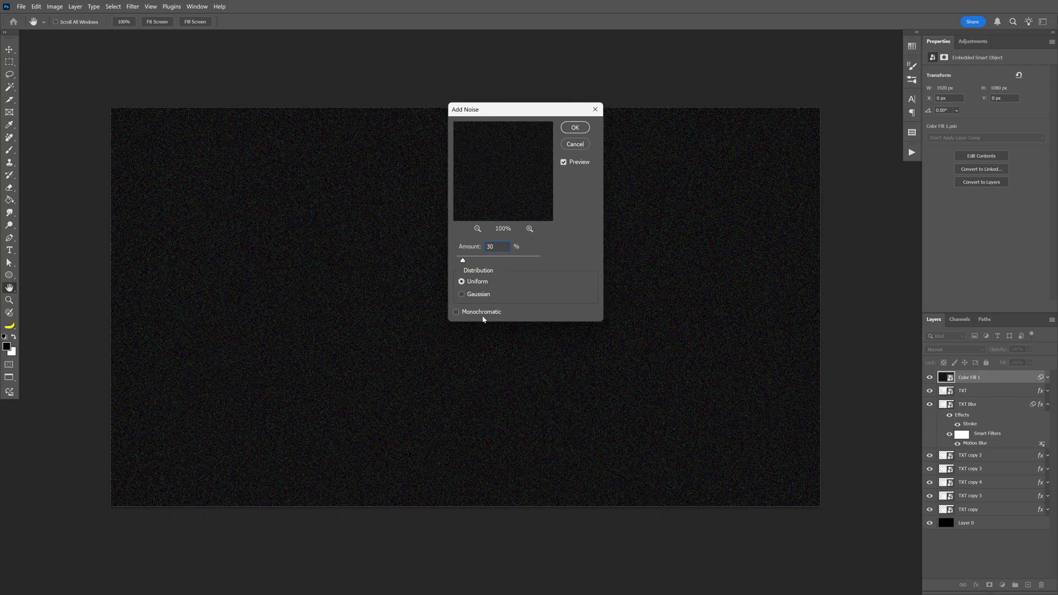
{"action": "left_click", "coordinate": [587, 129]}
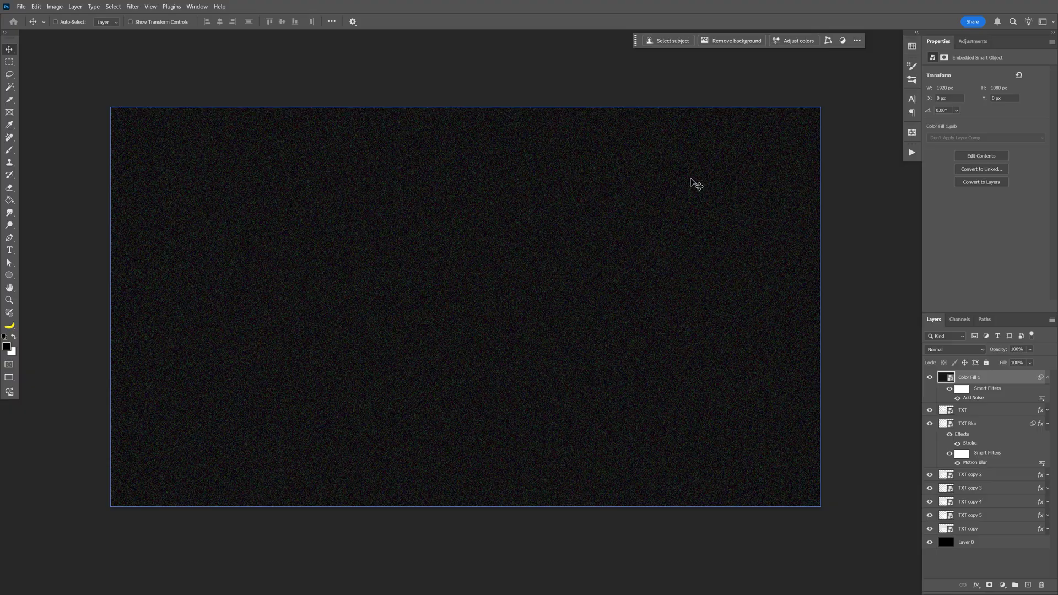
{"action": "left_click", "coordinate": [965, 349]}
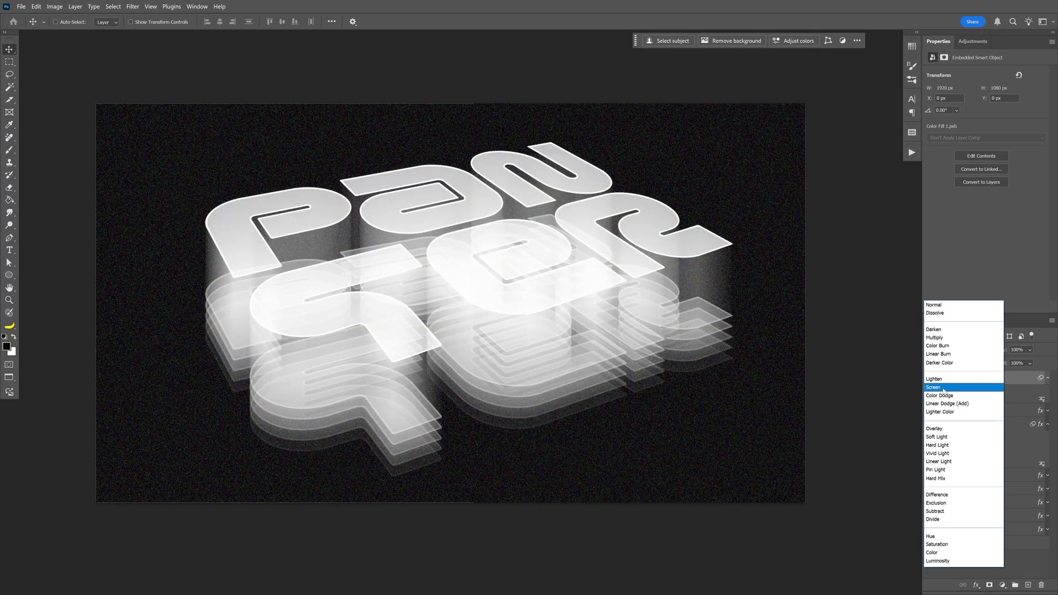
{"action": "left_click", "coordinate": [943, 388]}
Step: Add a Gradient Map adjustment layer above the noise layer
{"action": "left_click", "coordinate": [973, 42]}
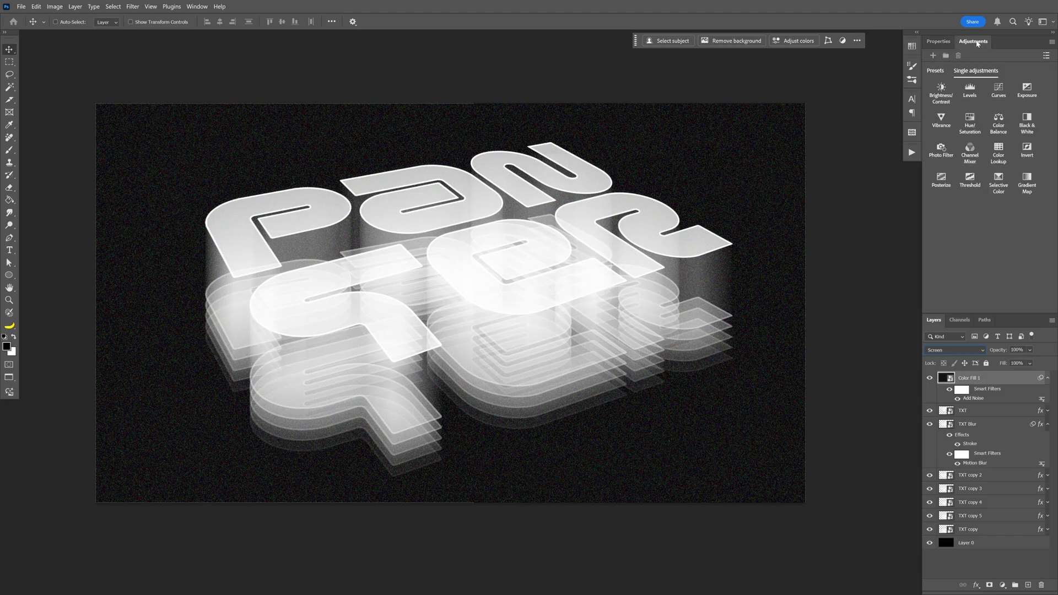
{"action": "left_click", "coordinate": [1025, 186]}
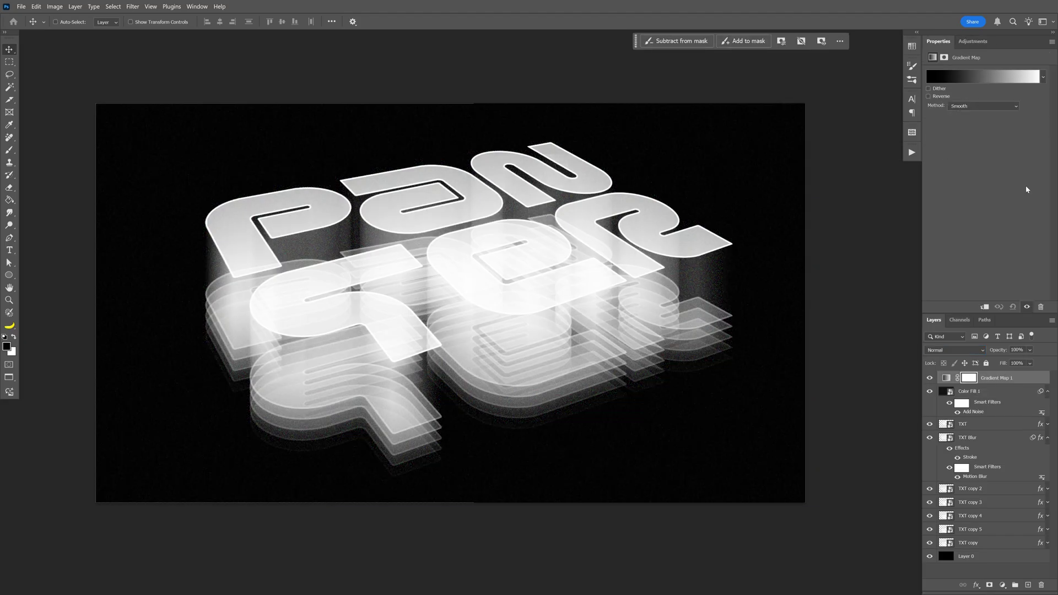
Step: Edit the gradient map's gradient, moving the black stop to 8% and adding a dark purple stop at 19%
{"action": "left_click", "coordinate": [957, 80]}
{"action": "left_click", "coordinate": [799, 427]}
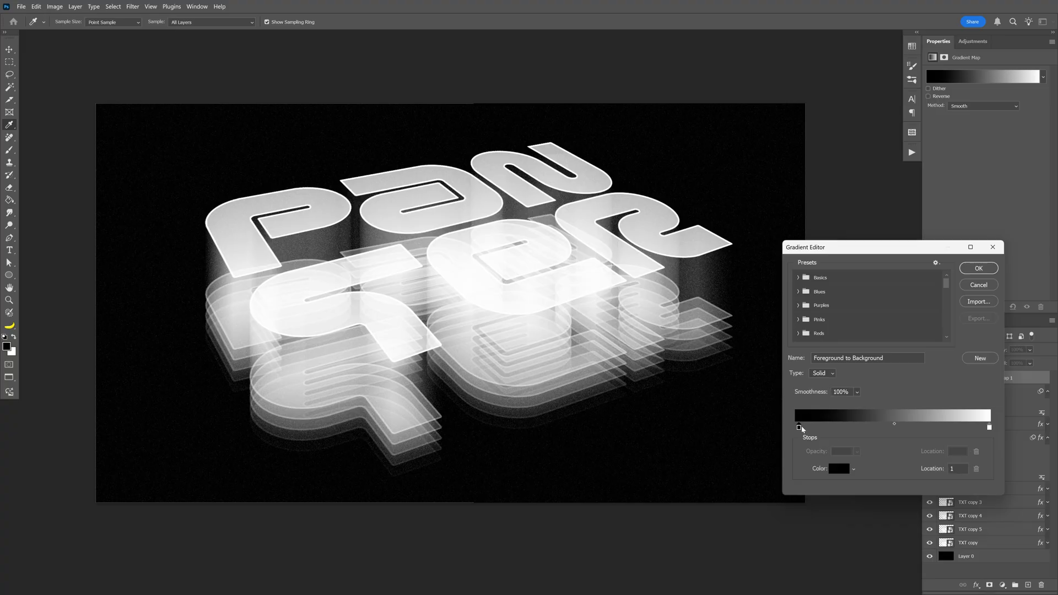
{"action": "left_click_drag", "start_coordinate": [802, 429], "coordinate": [810, 428]}
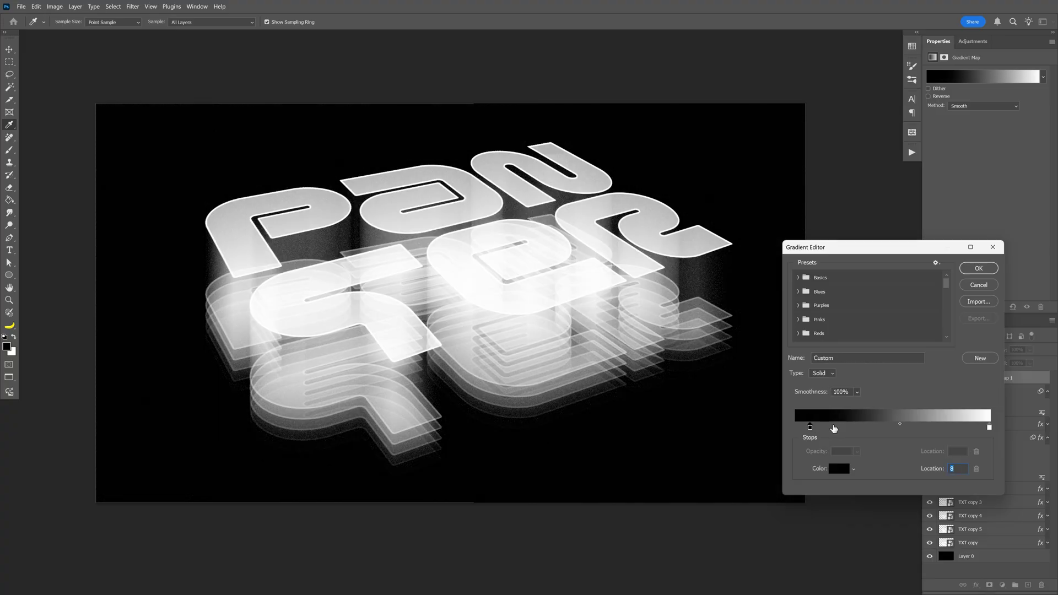
{"action": "left_click", "coordinate": [833, 428]}
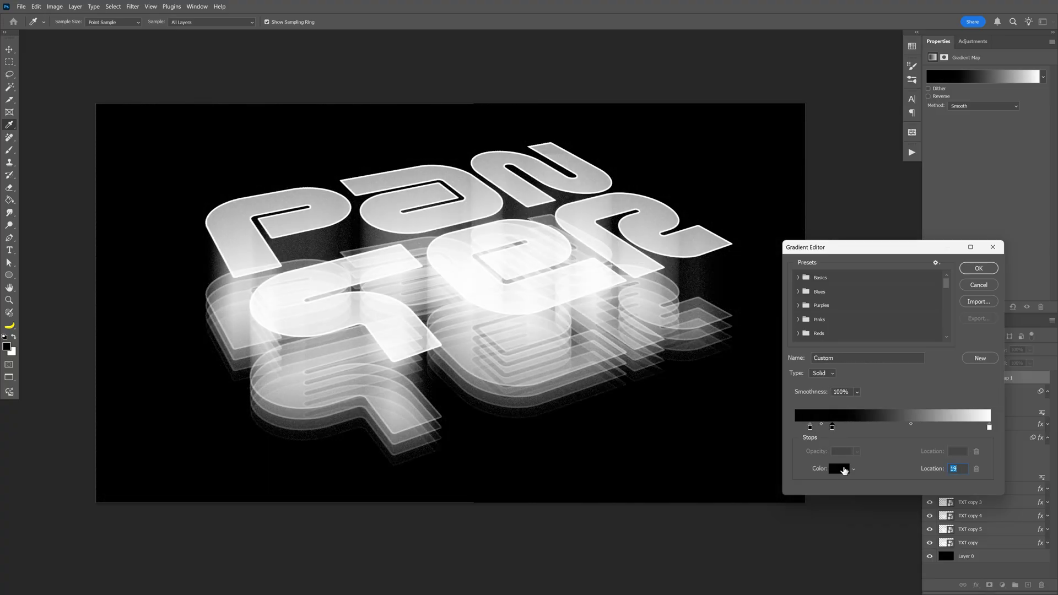
{"action": "left_click", "coordinate": [839, 469]}
{"action": "left_click_drag", "start_coordinate": [772, 374], "coordinate": [753, 413]}
{"action": "left_click", "coordinate": [859, 329]}
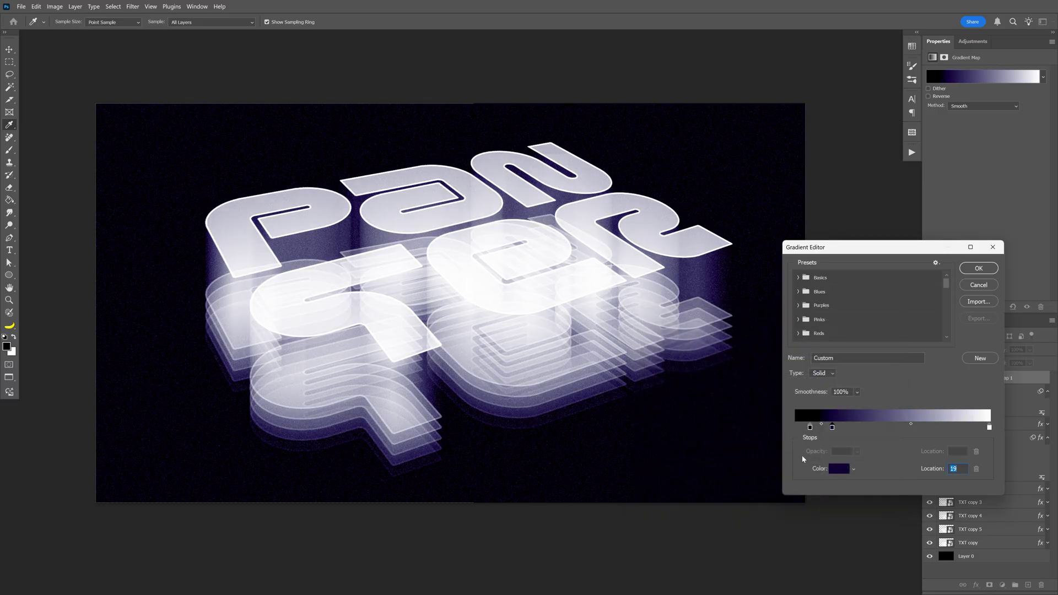
Step: Add a blue (1e4fa9) color stop at 57% in the gradient
{"action": "left_click", "coordinate": [908, 428]}
{"action": "left_click", "coordinate": [838, 468]}
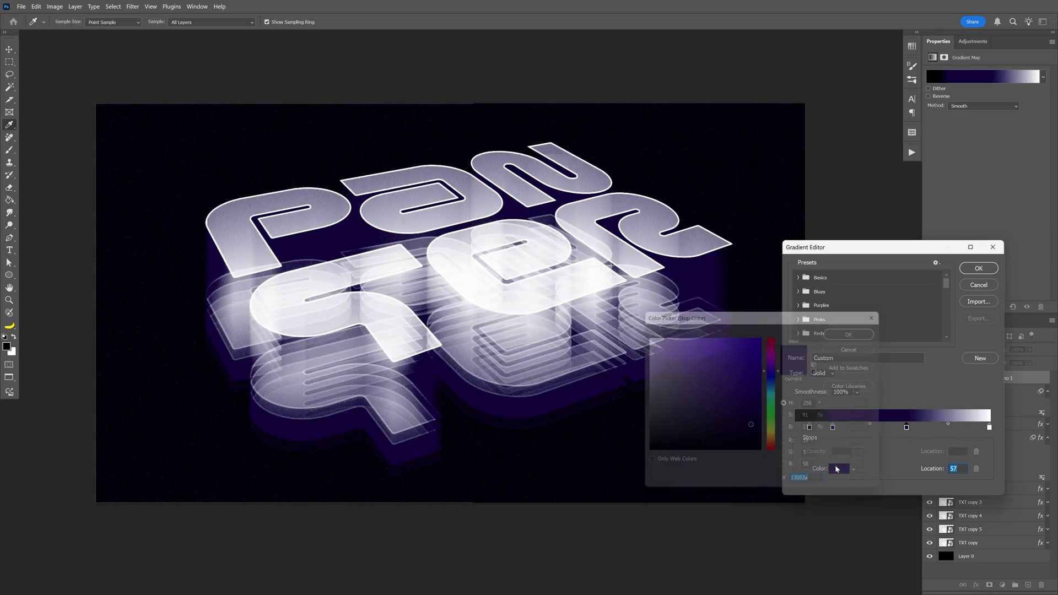
{"action": "left_click", "coordinate": [774, 381]}
{"action": "left_click", "coordinate": [742, 376]}
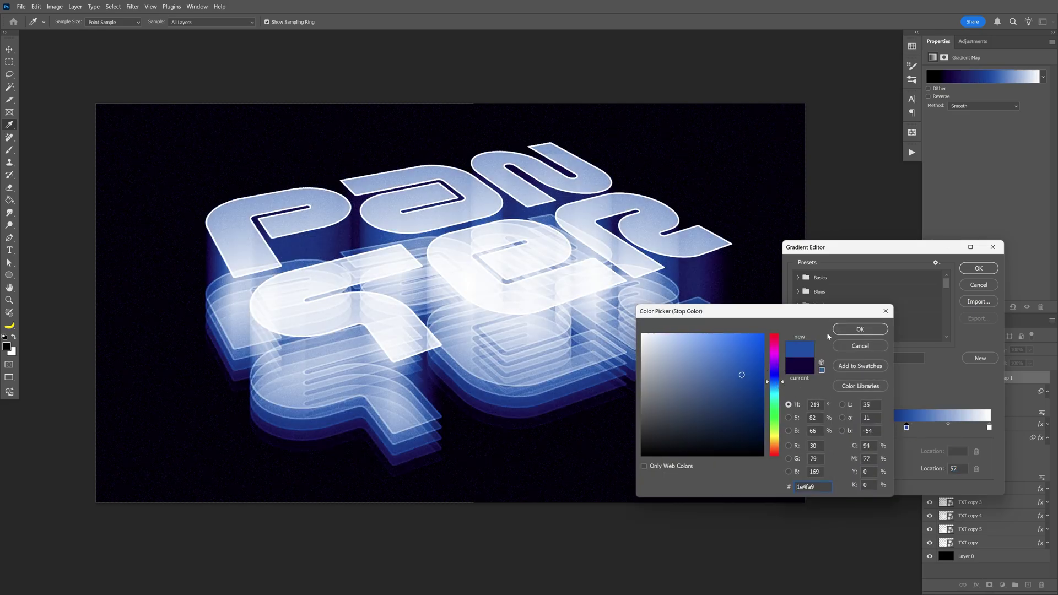
{"action": "left_click", "coordinate": [869, 330]}
Step: Add a lighter blue (568bed) color stop at 73% in the gradient
{"action": "left_click", "coordinate": [937, 427]}
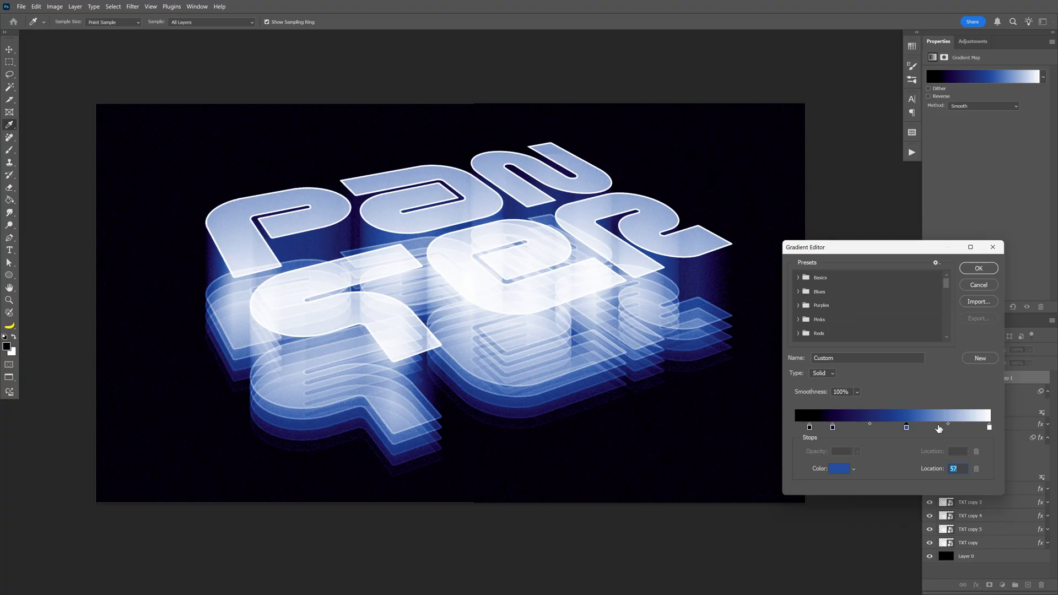
{"action": "left_click", "coordinate": [840, 472]}
{"action": "left_click", "coordinate": [719, 342]}
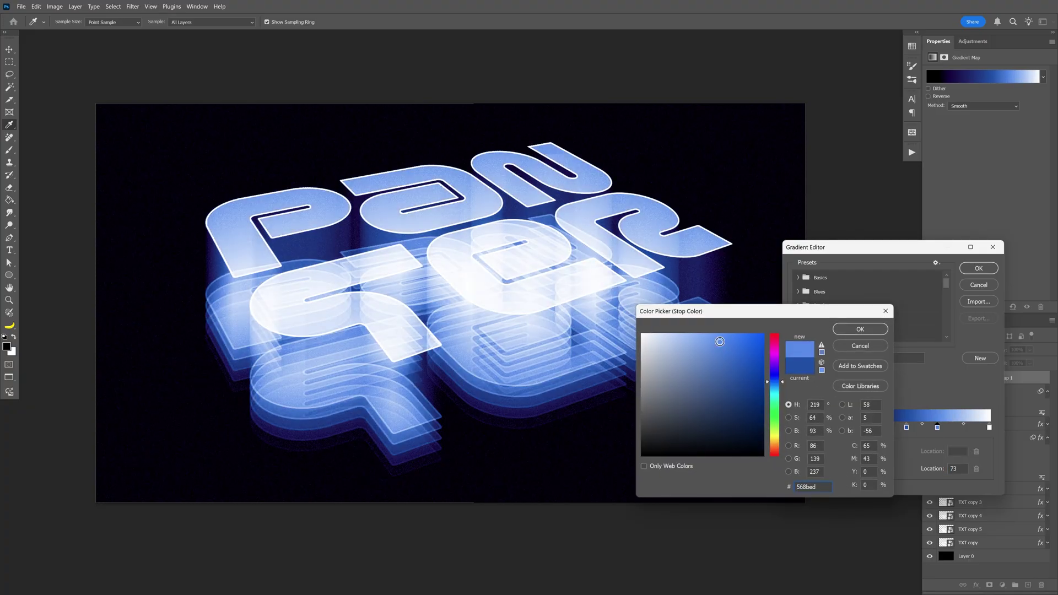
{"action": "left_click", "coordinate": [860, 329]}
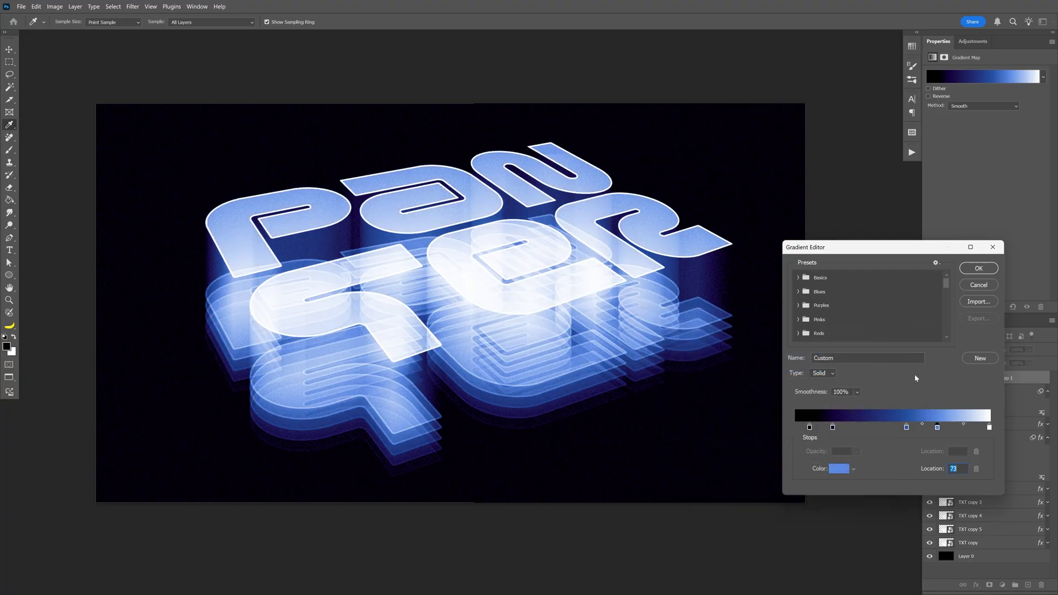
Step: Move the white end stop to 95% and recolor it mint green (73f79c)
{"action": "left_click_drag", "start_coordinate": [988, 427], "coordinate": [980, 428]}
{"action": "double_click", "coordinate": [979, 428]}
{"action": "left_click", "coordinate": [775, 403]}
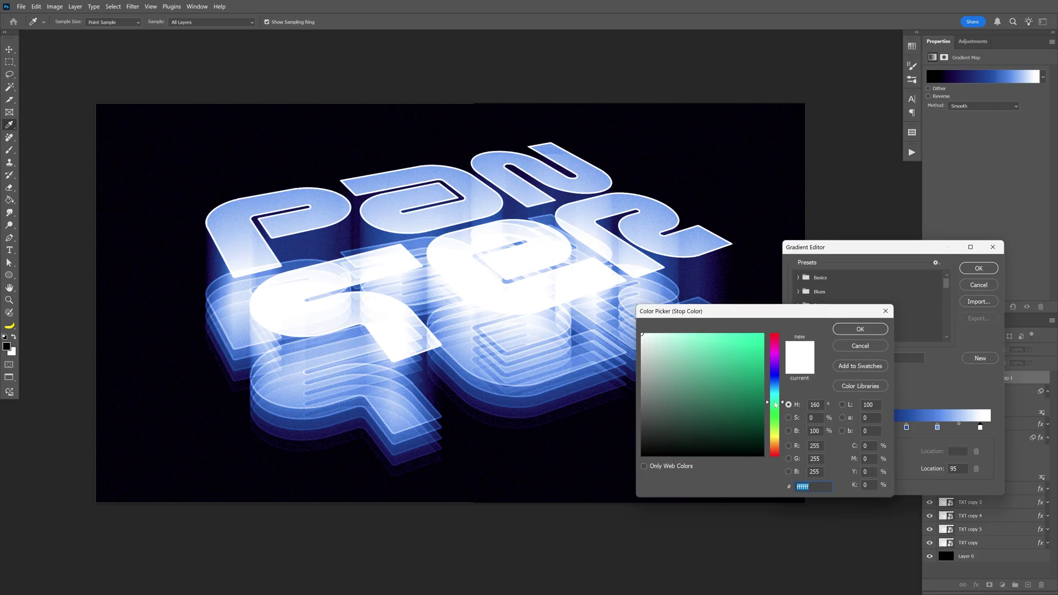
{"action": "left_click", "coordinate": [706, 336]}
{"action": "left_click", "coordinate": [776, 409]}
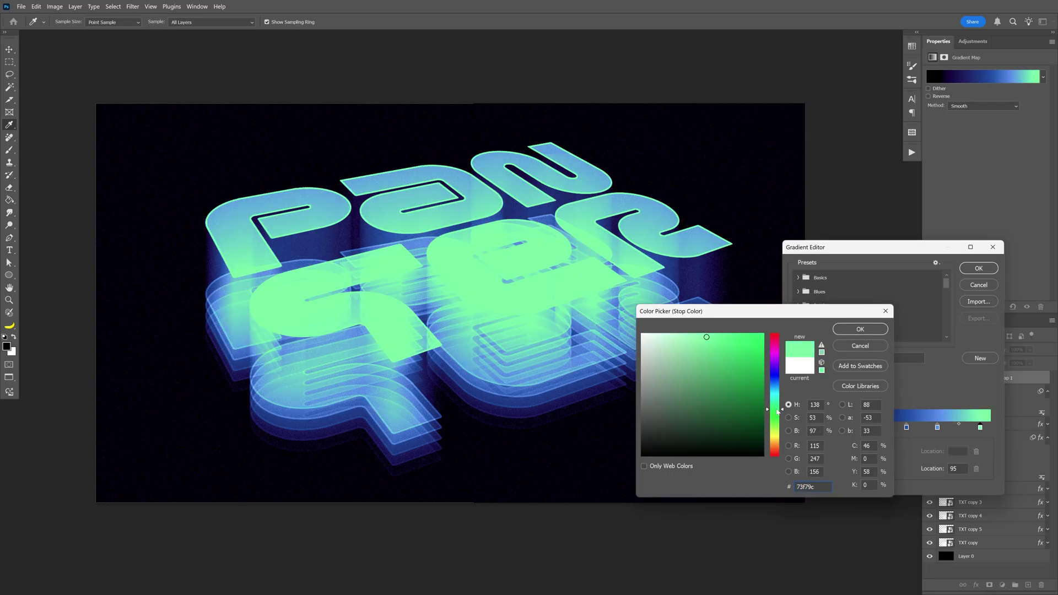
{"action": "left_click", "coordinate": [860, 329]}
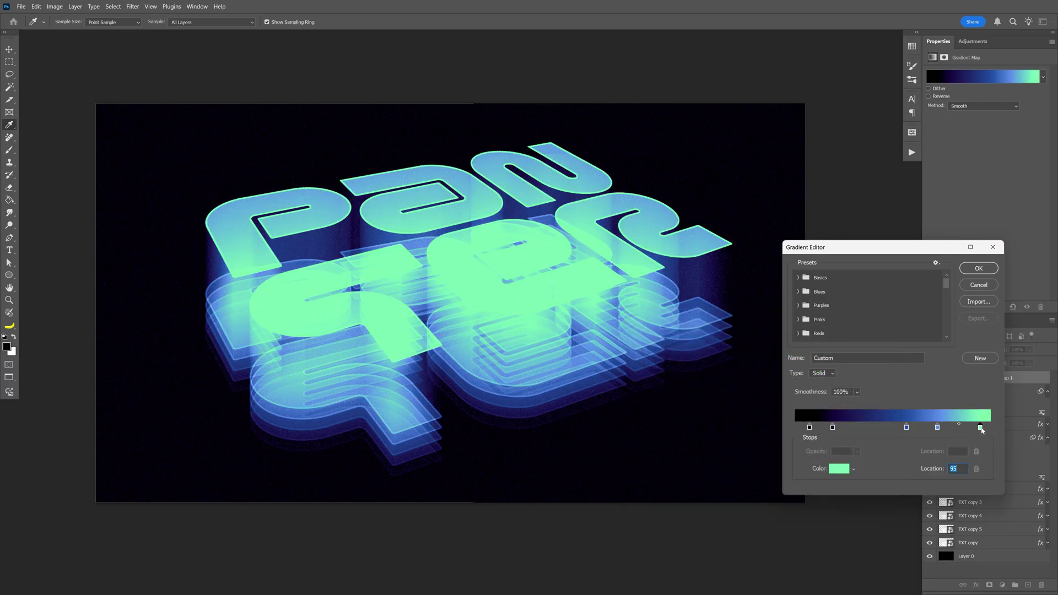
Step: Shift the two blue stops toward the green end, set the green stop to 98%, and apply the gradient
{"action": "left_click_drag", "start_coordinate": [981, 429], "coordinate": [987, 430]}
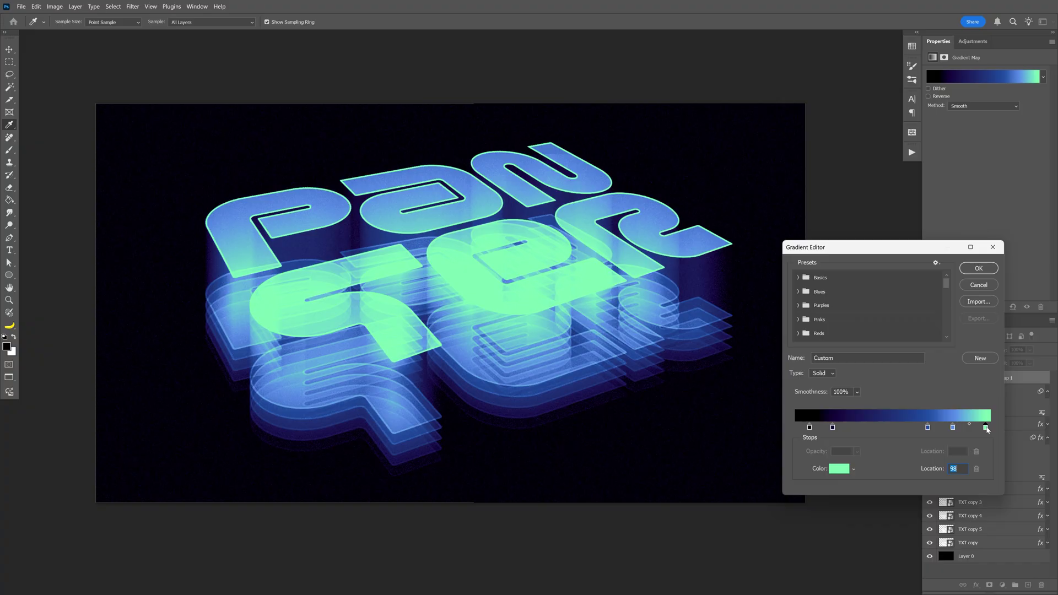
{"action": "left_click", "coordinate": [984, 270]}
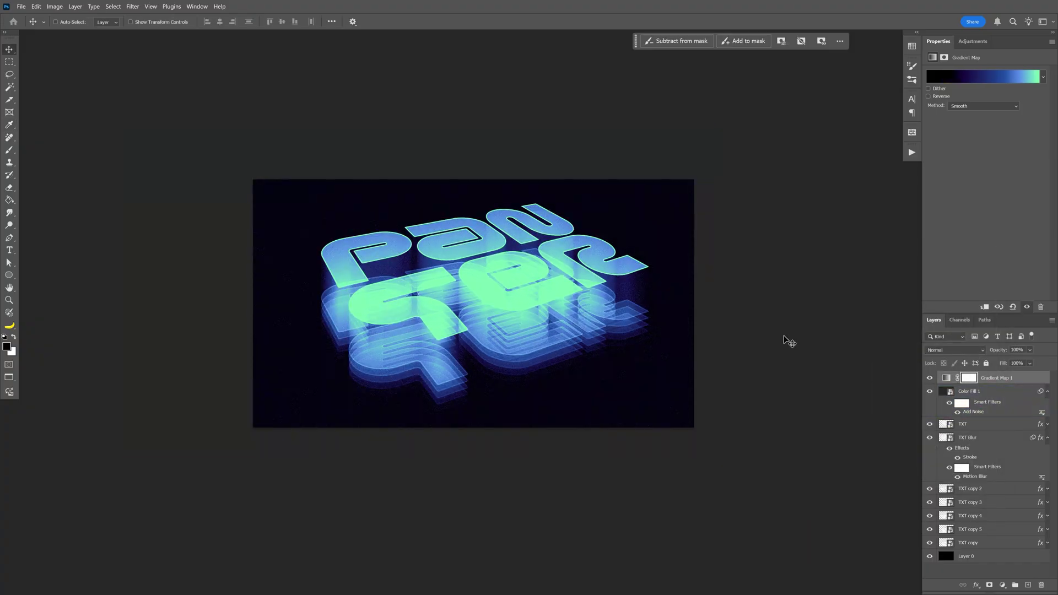
{"action": "key", "text": "ctrl+plus"}
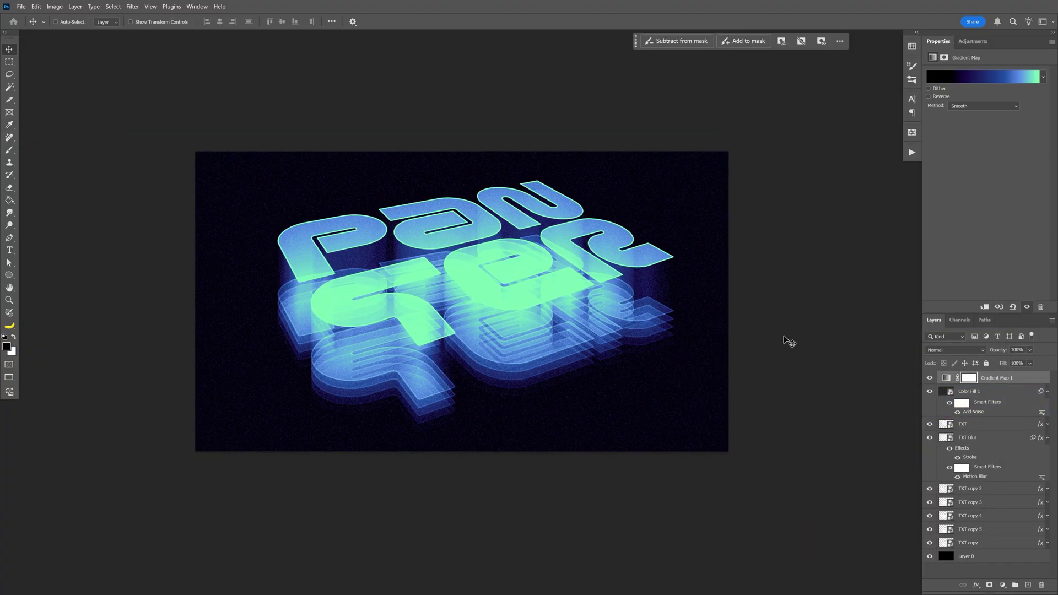
{"action": "key", "text": "ctrl+minus"}
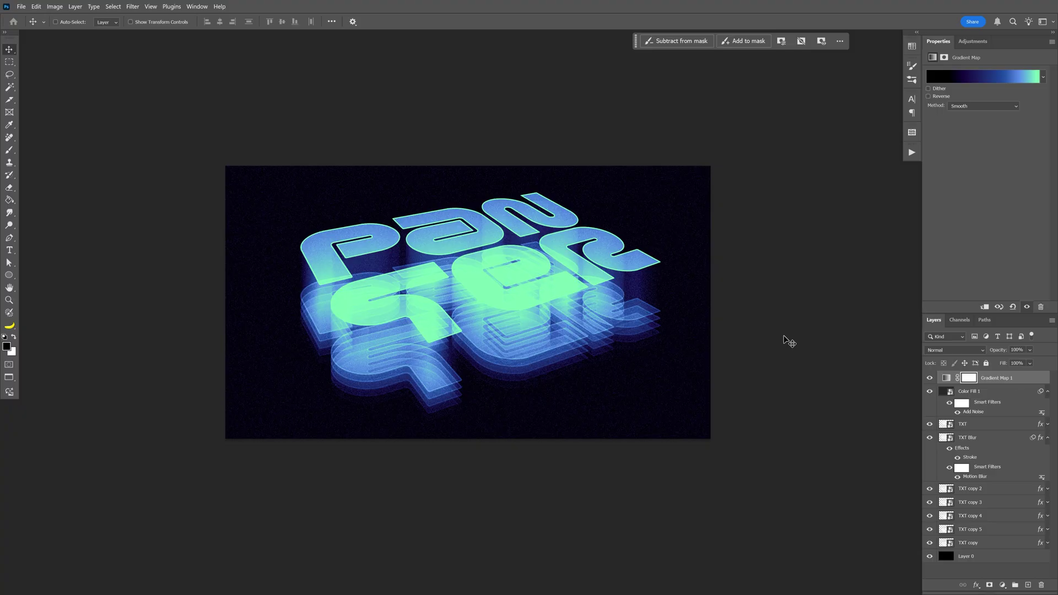